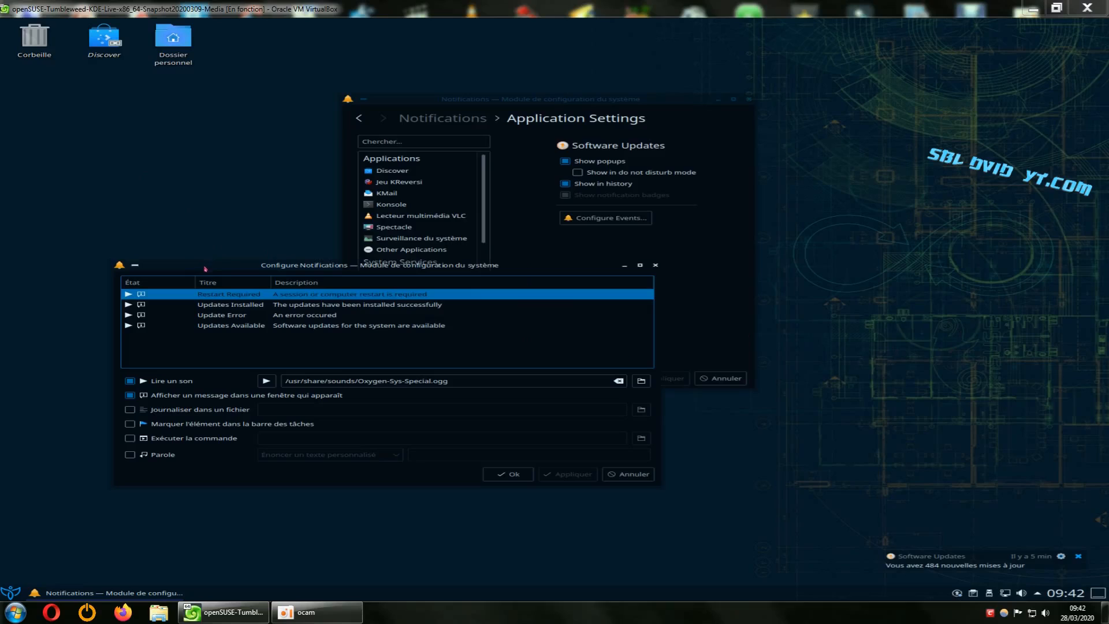
# Arrange the Configure Notifications and Application Settings windows so that they no longer overlap on the desktop.
pyautogui.moveTo(200, 269); pyautogui.dragTo(176, 236)
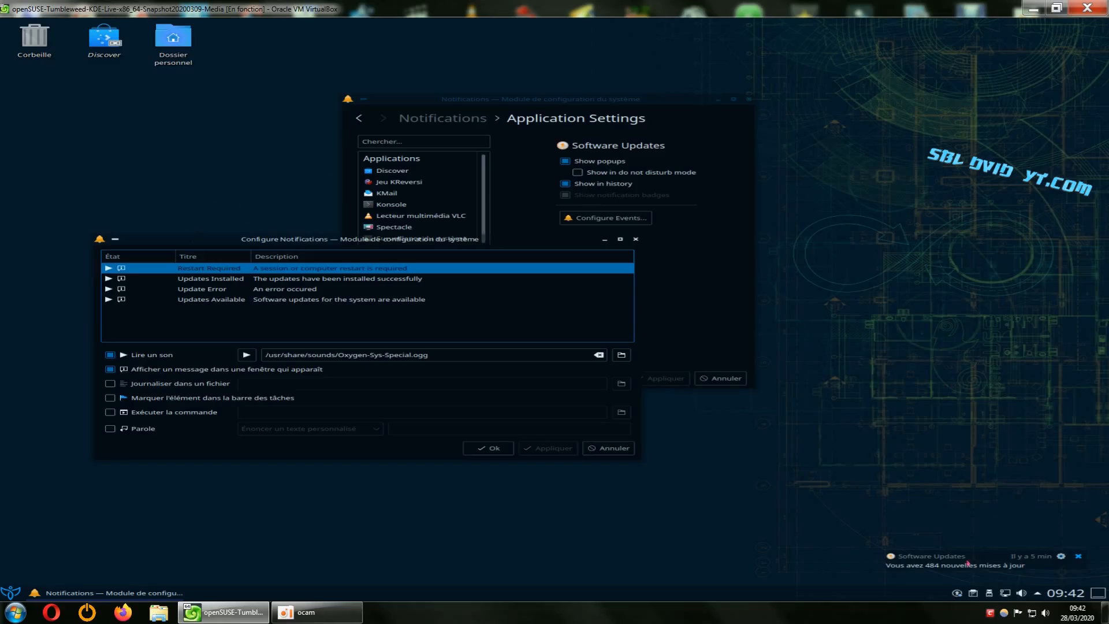
pyautogui.moveTo(181, 249); pyautogui.dragTo(162, 211)
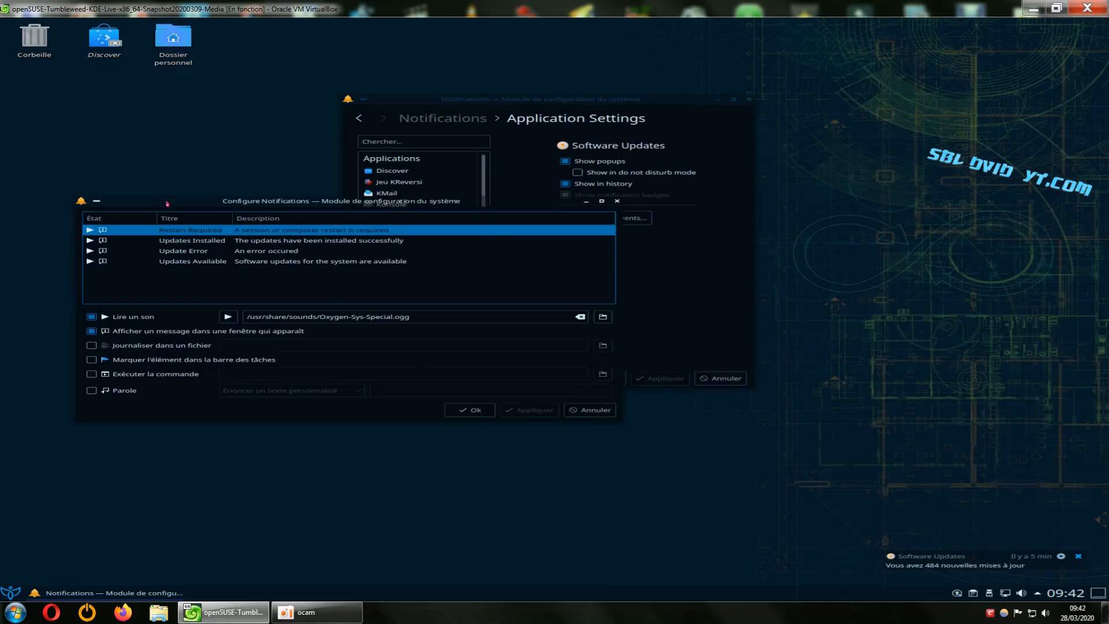
pyautogui.moveTo(168, 203); pyautogui.dragTo(140, 237)
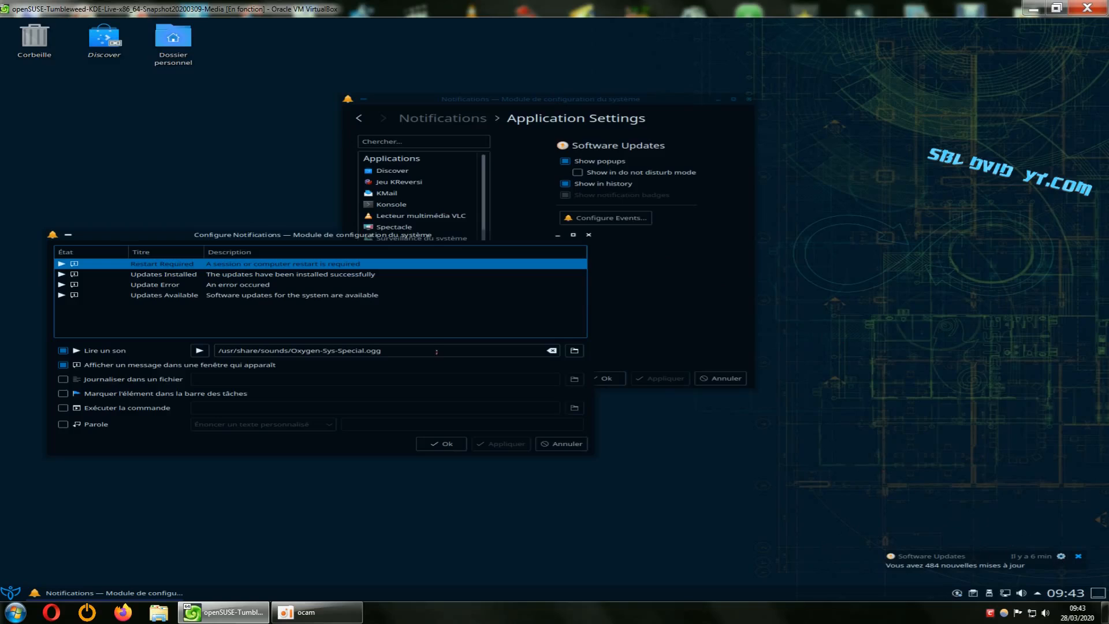
pyautogui.moveTo(148, 236); pyautogui.dragTo(409, 318)
pyautogui.moveTo(462, 99); pyautogui.dragTo(139, 28)
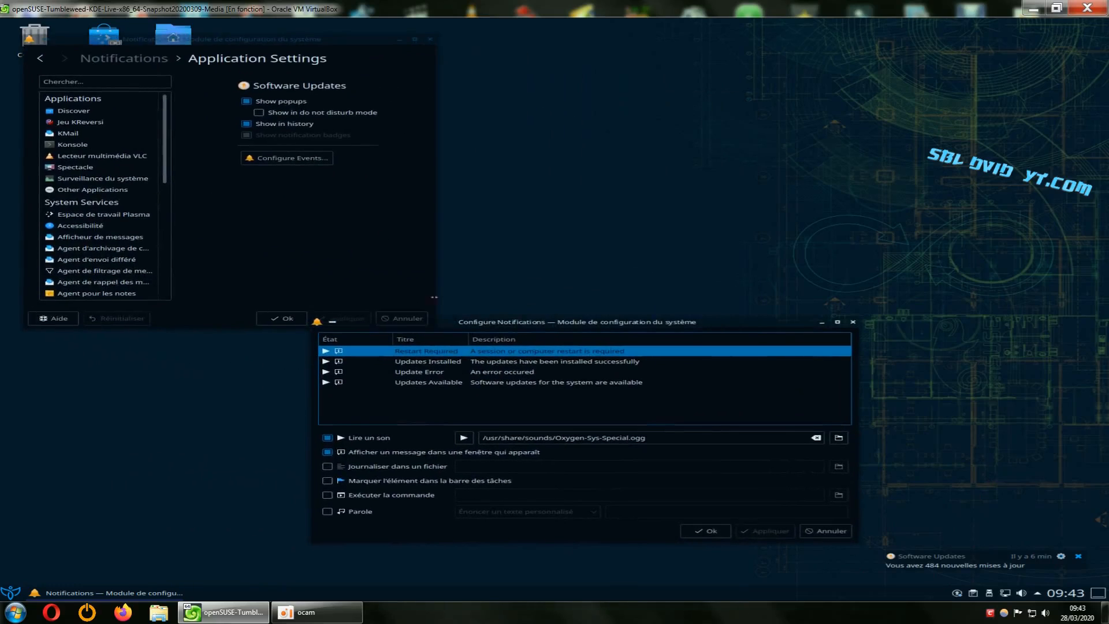
pyautogui.moveTo(489, 325); pyautogui.dragTo(666, 187)
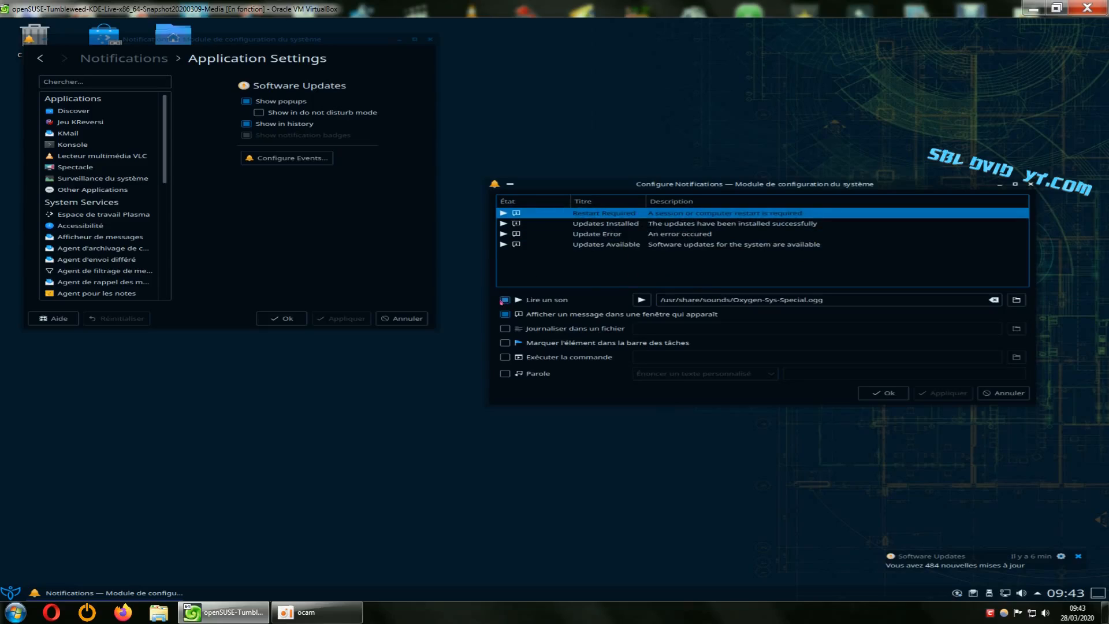
# Examine the sound files available for the Restart Required notification and play its assigned sound, leaving the selection as it is.
pyautogui.click(1017, 300)
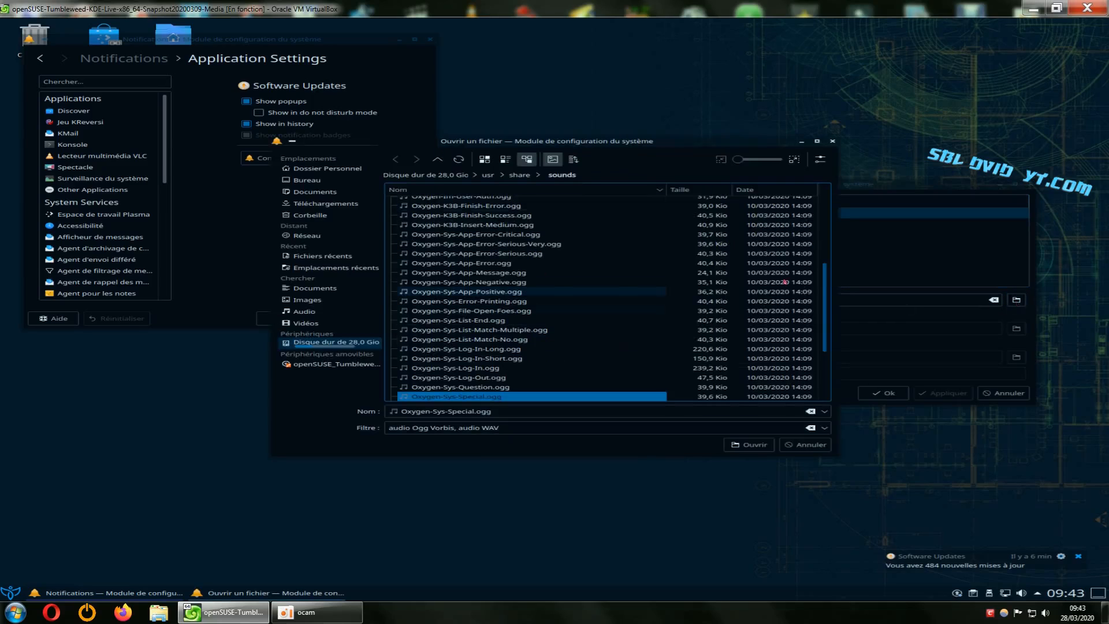
pyautogui.scroll(1, 825, 276)
pyautogui.scroll(3, 824, 275)
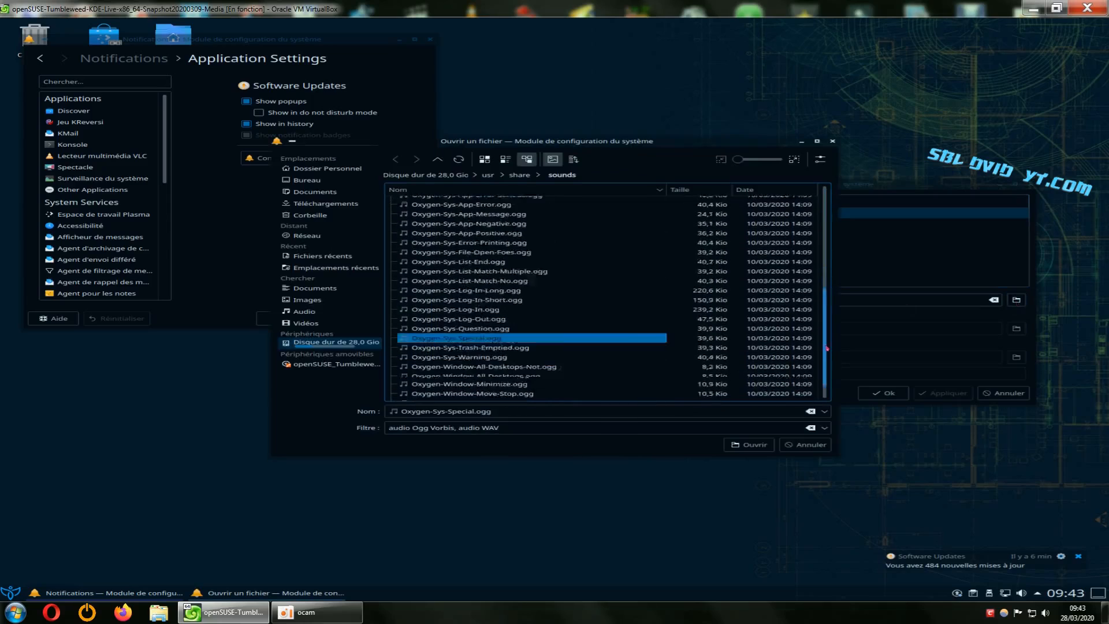
pyautogui.scroll(3, 819, 232)
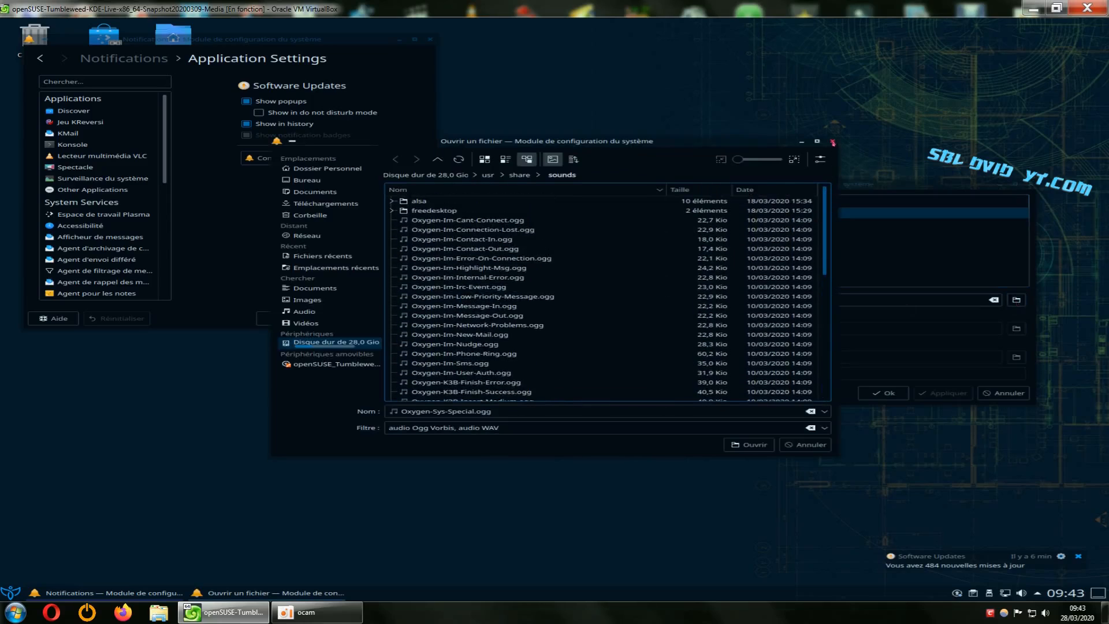
pyautogui.click(832, 142)
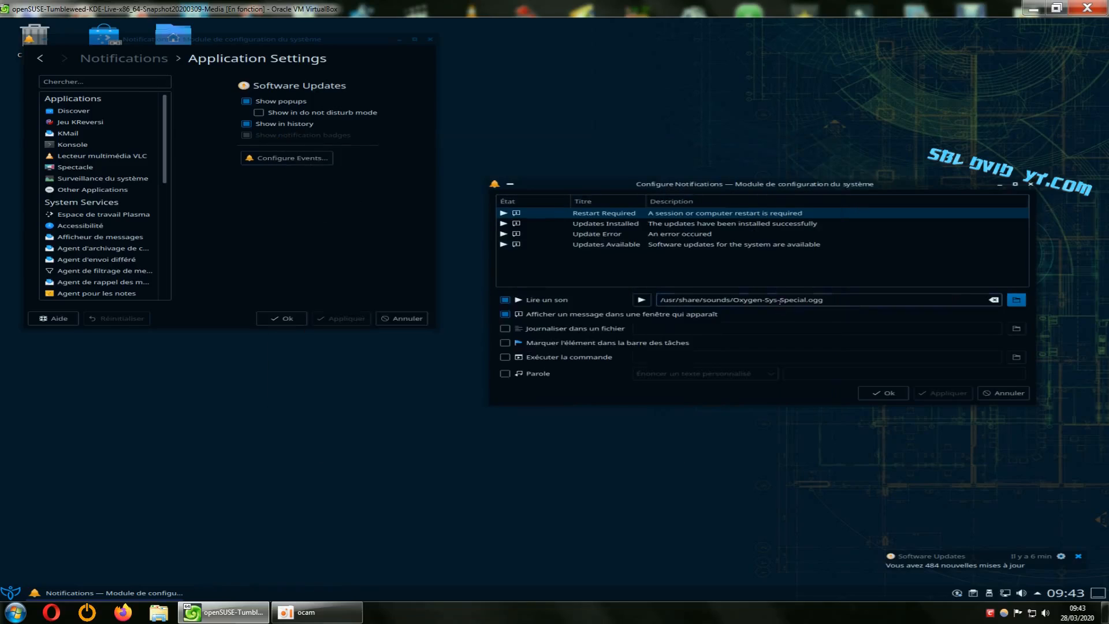
pyautogui.click(641, 300)
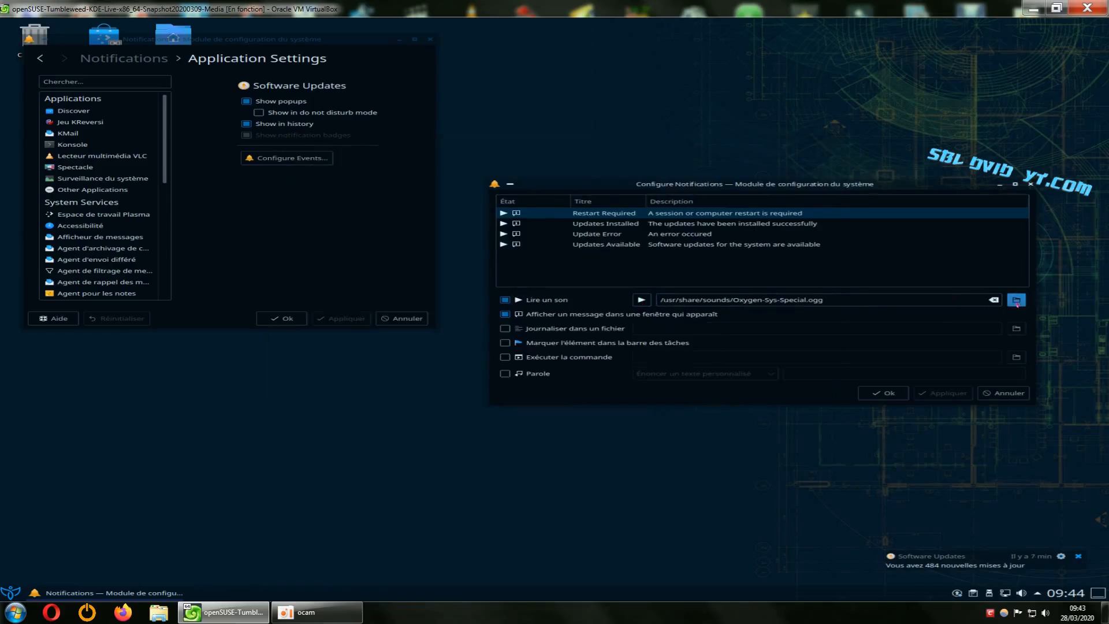
pyautogui.click(1016, 299)
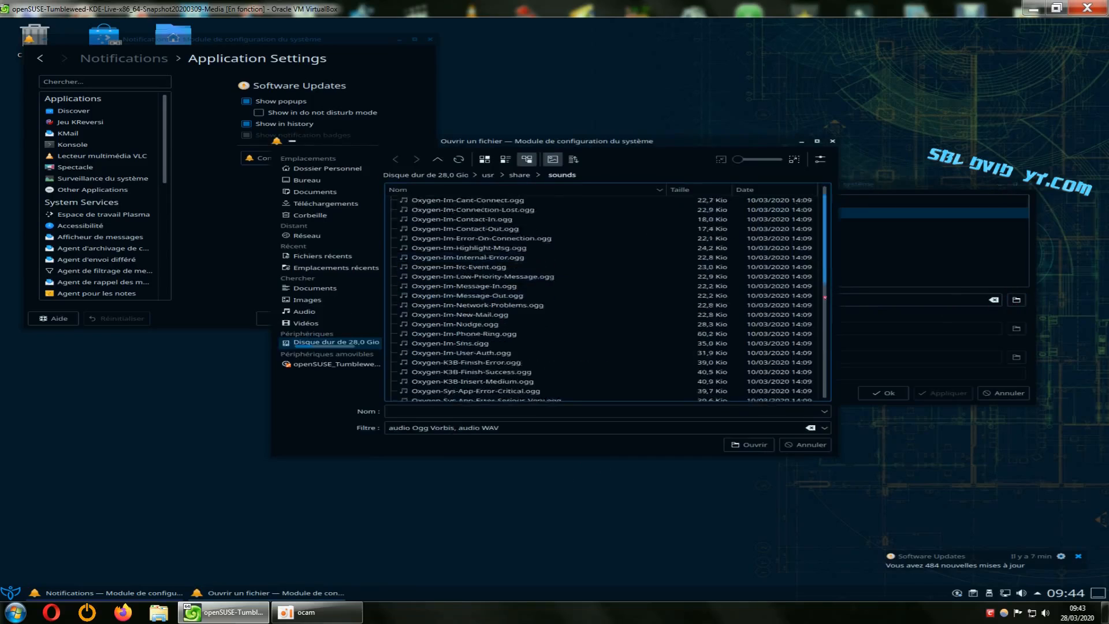
pyautogui.moveTo(825, 298); pyautogui.dragTo(824, 216)
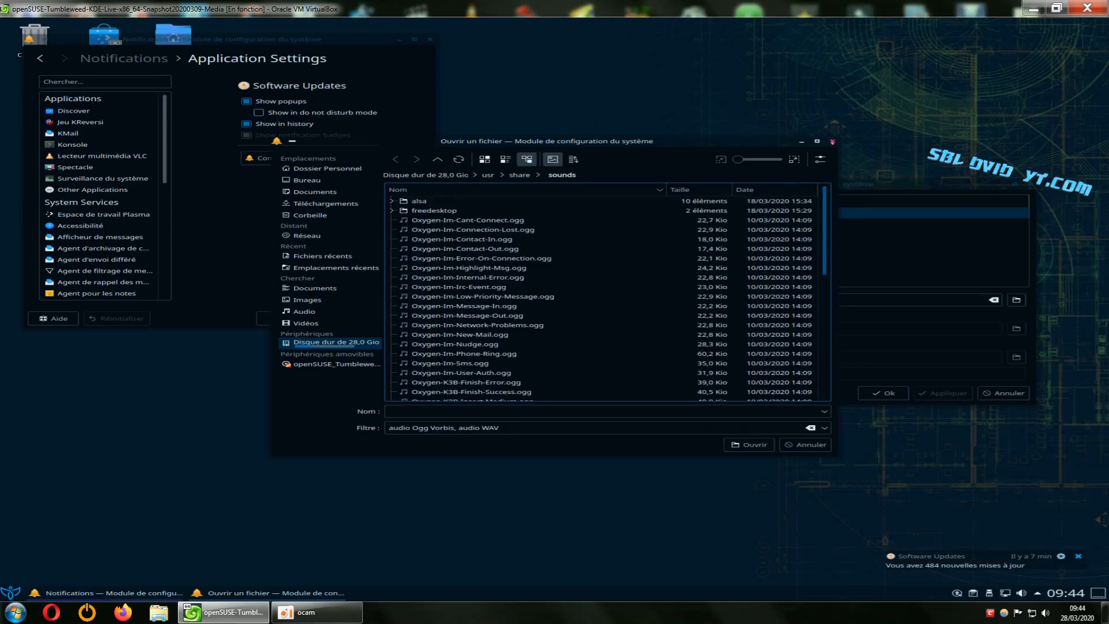
pyautogui.click(833, 142)
# Review the settings of the Updates Installed, Update Error and Updates Available events, and close the notification settings.
pyautogui.click(704, 224)
pyautogui.click(696, 235)
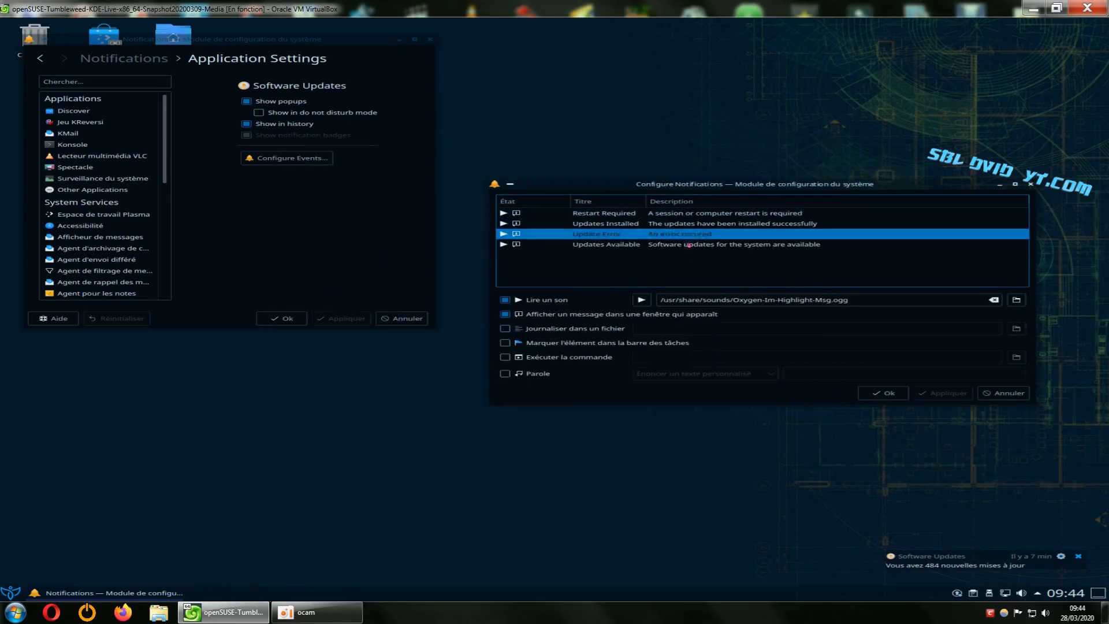
pyautogui.click(689, 245)
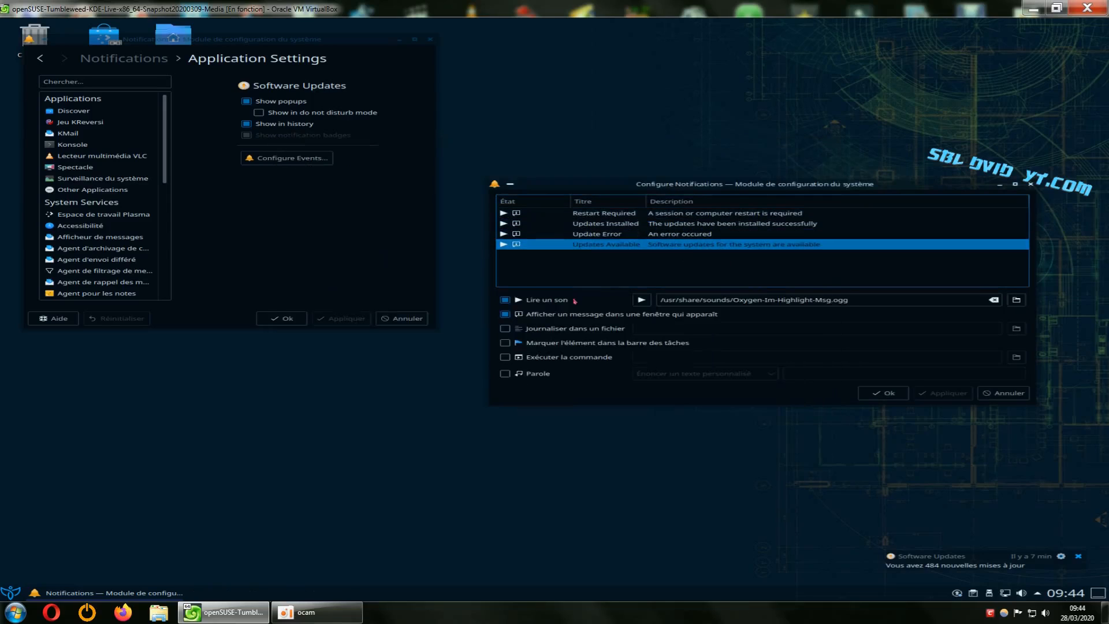
pyautogui.click(607, 223)
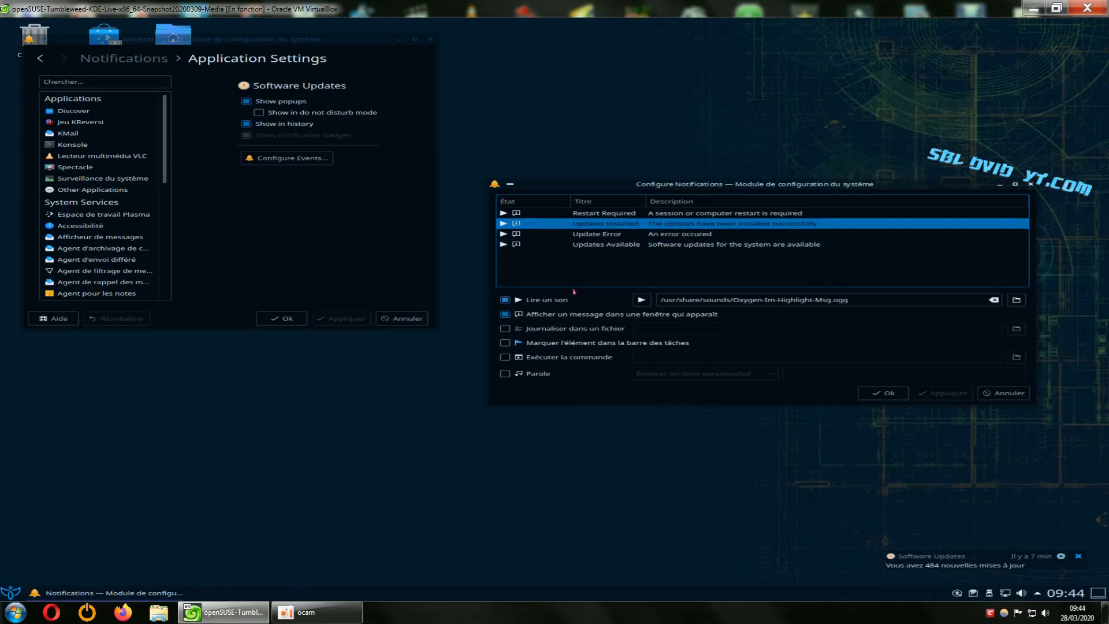
pyautogui.click(597, 236)
pyautogui.click(595, 245)
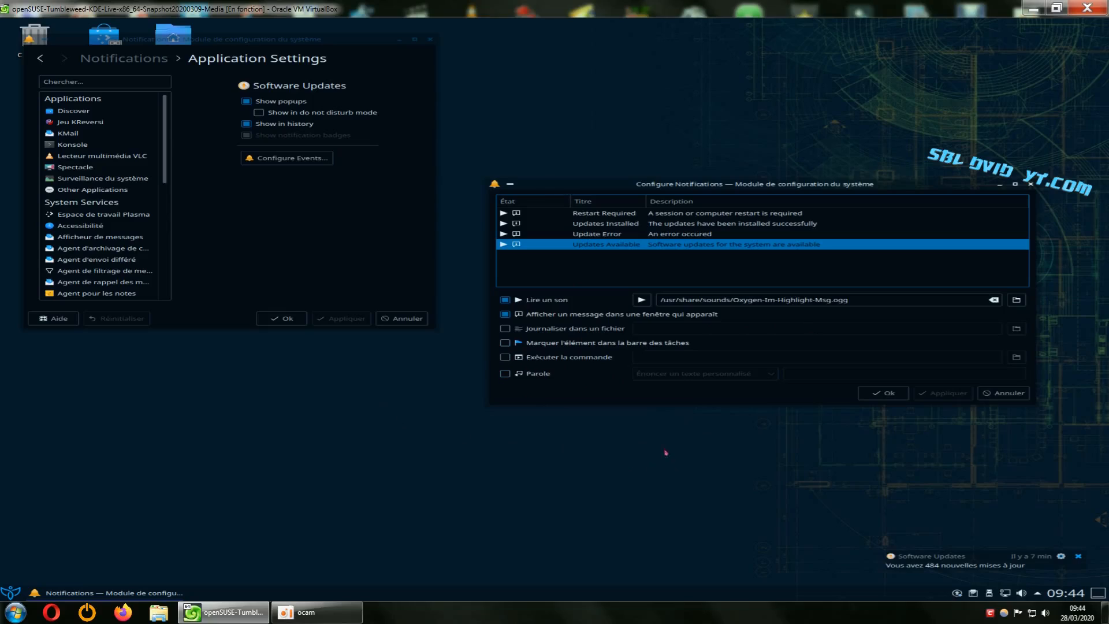
pyautogui.click(884, 393)
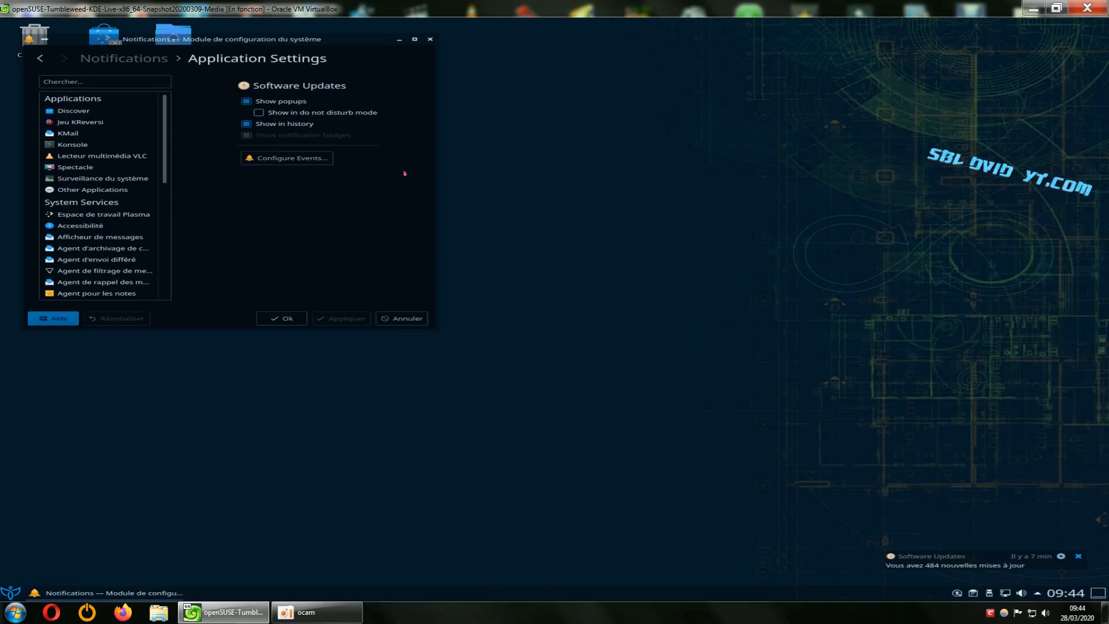
pyautogui.click(430, 40)
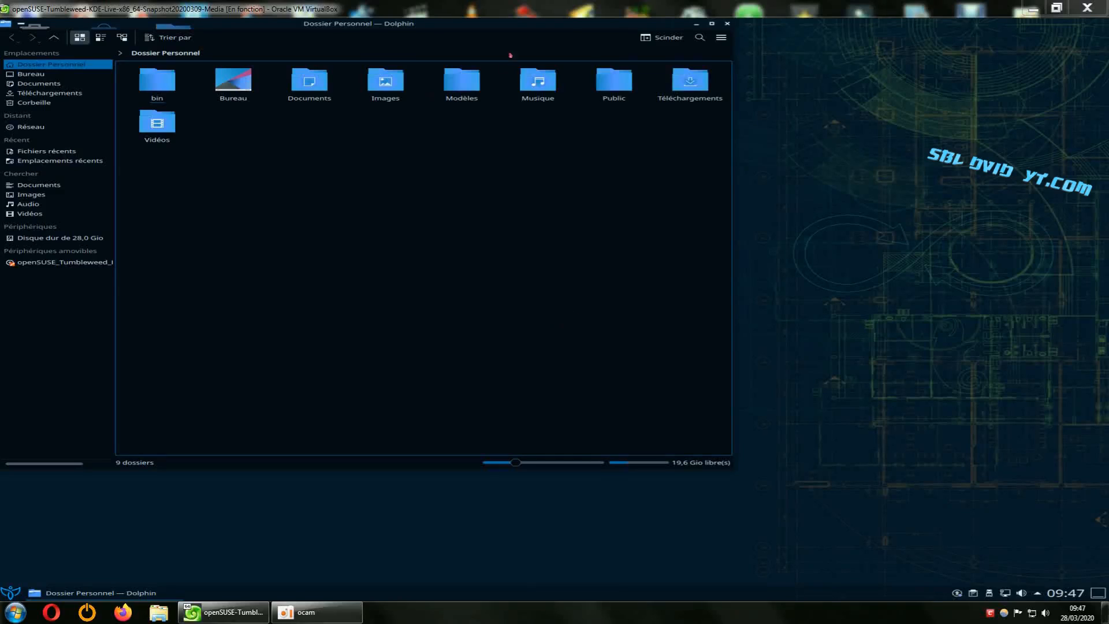
# Move the Dossier Personnel file manager window away from the desktop icons, towards the middle of the desktop.
pyautogui.moveTo(513, 23); pyautogui.dragTo(712, 94)
pyautogui.moveTo(473, 94); pyautogui.dragTo(476, 83)
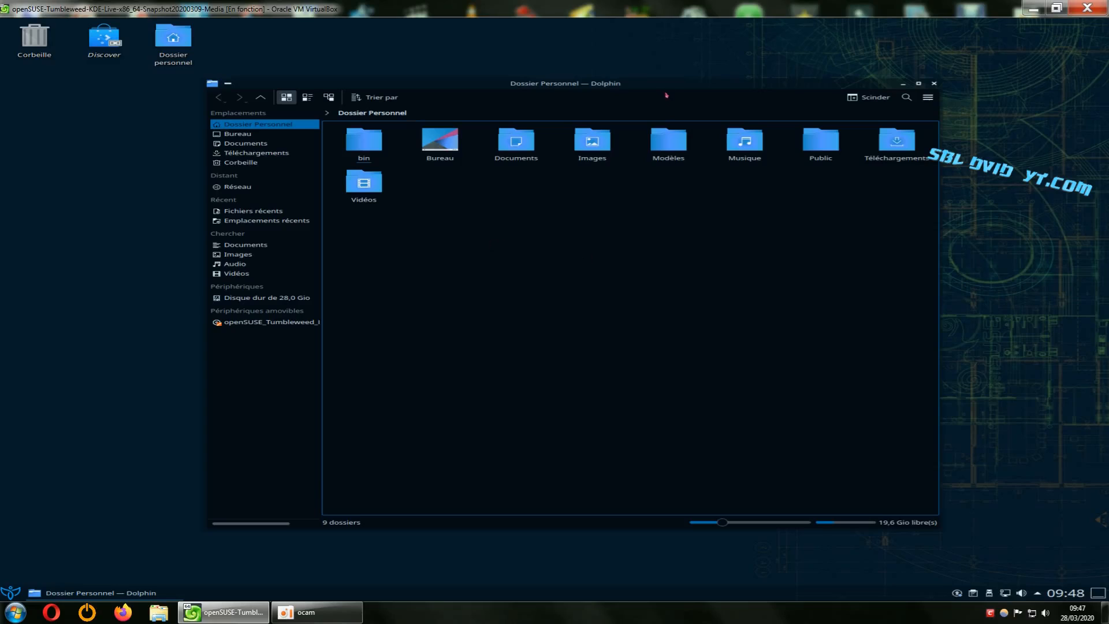
pyautogui.moveTo(649, 88)
pyautogui.mouseDown()
pyautogui.moveTo(696, 87)
pyautogui.moveTo(631, 86)
pyautogui.mouseUp()
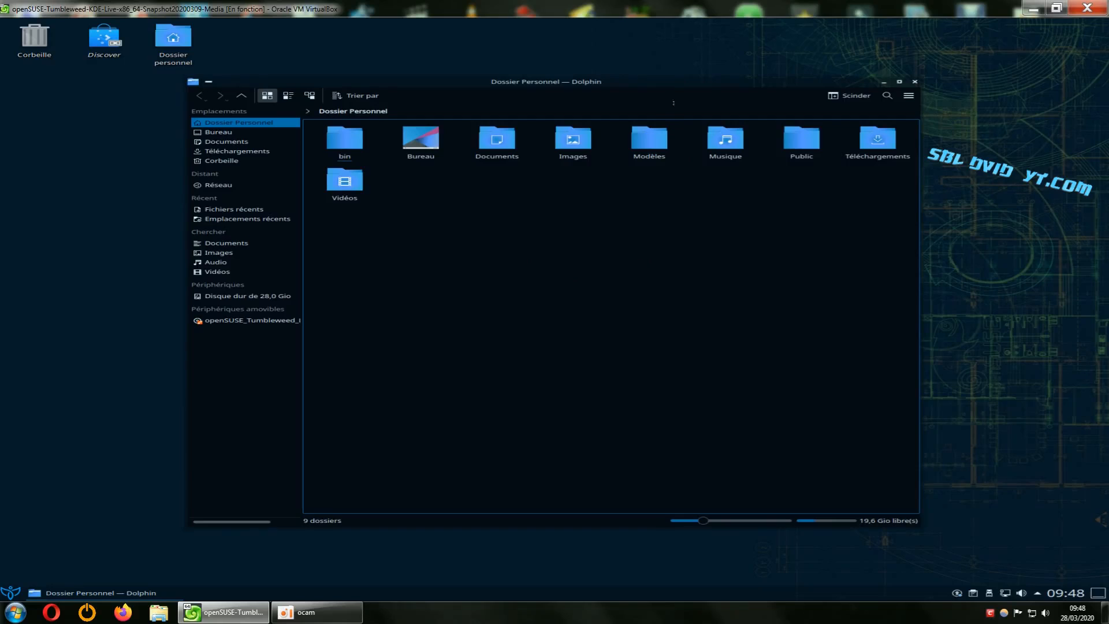
pyautogui.moveTo(665, 86); pyautogui.dragTo(643, 97)
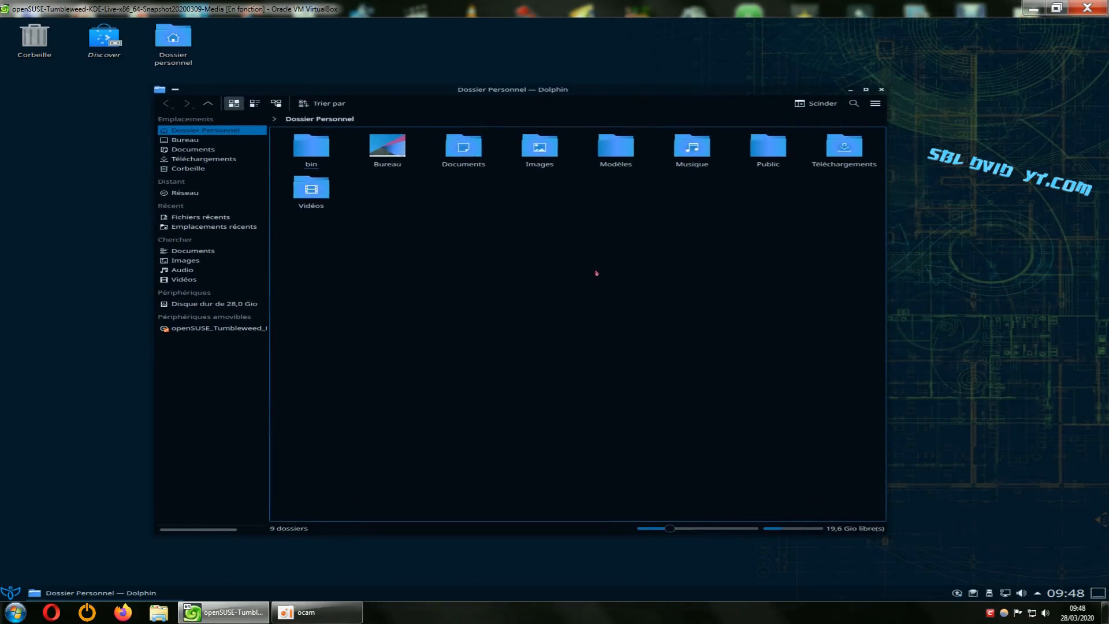
pyautogui.moveTo(617, 84)
pyautogui.mouseDown()
pyautogui.moveTo(665, 86)
pyautogui.moveTo(632, 91)
pyautogui.mouseUp()
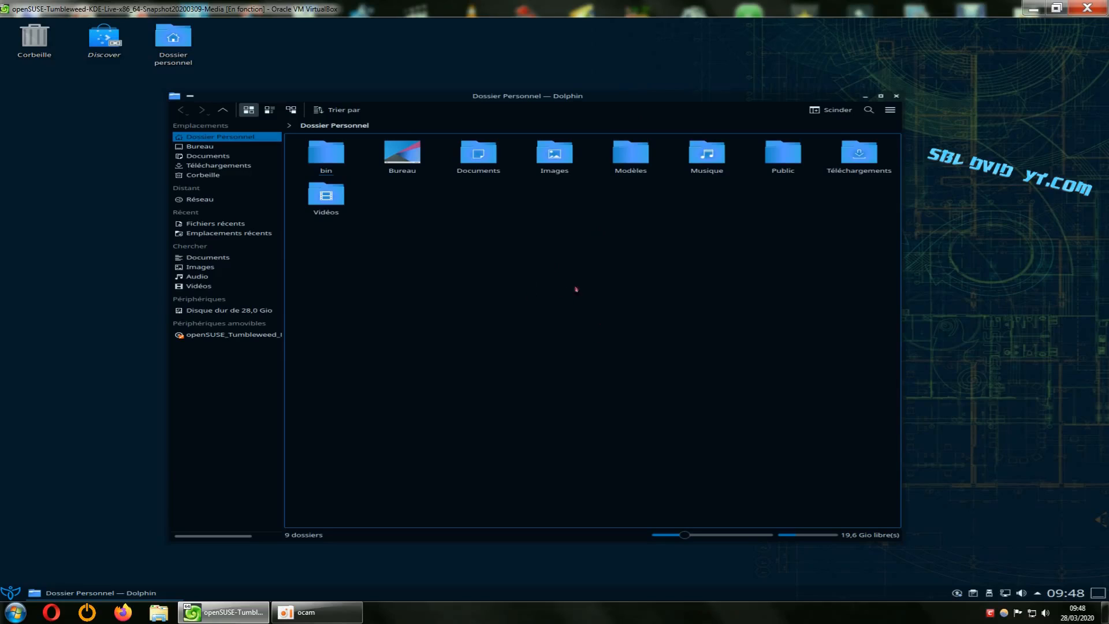
pyautogui.rightClick(600, 311)
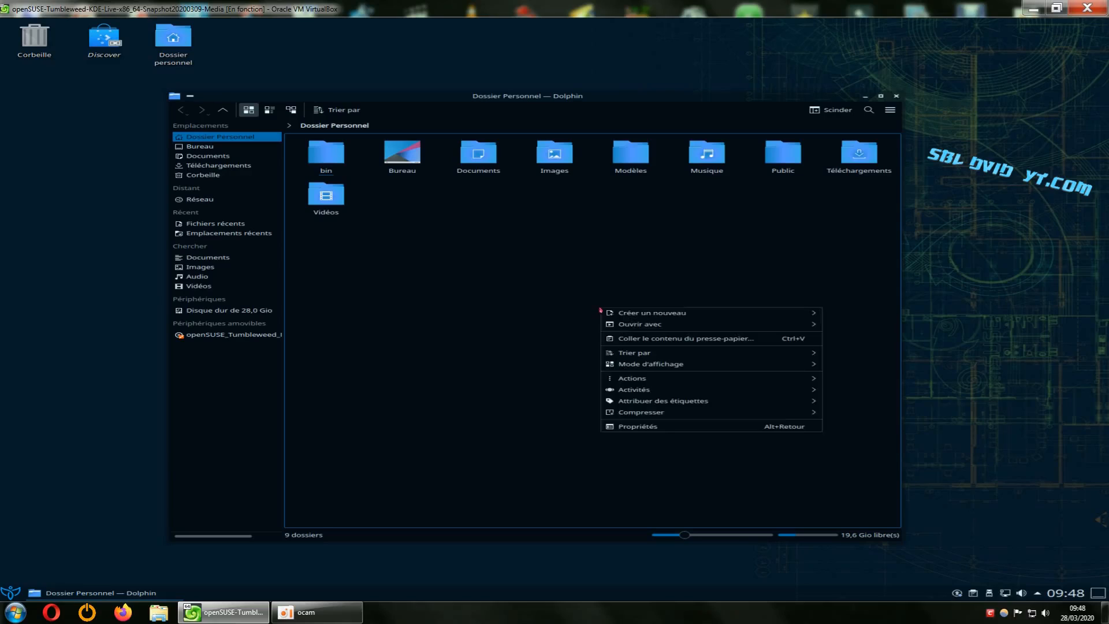
pyautogui.click(450, 400)
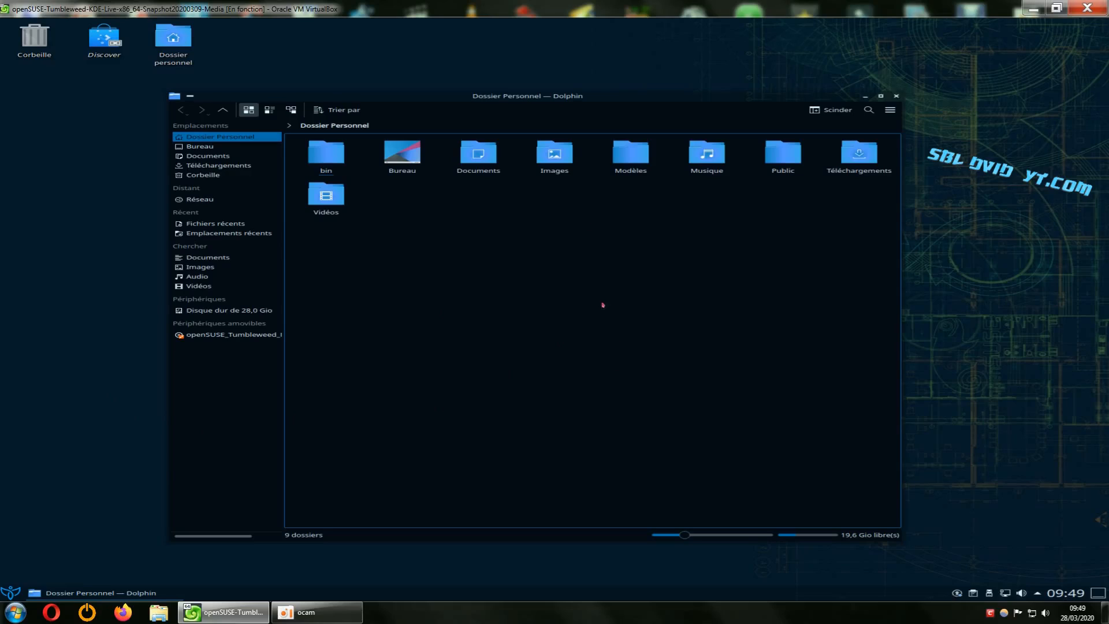
pyautogui.moveTo(605, 98)
pyautogui.mouseDown()
pyautogui.moveTo(645, 103)
pyautogui.moveTo(597, 90)
pyautogui.mouseUp()
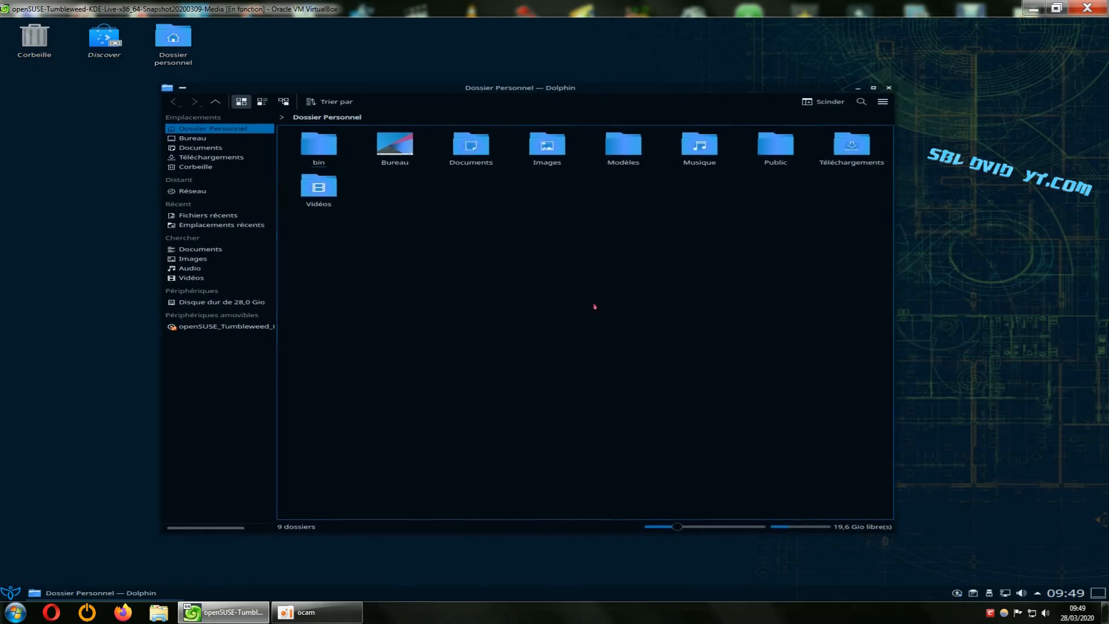
# Open the personal folder as root by entering the superuser password, and close the resulting root file manager window.
pyautogui.rightClick(571, 314)
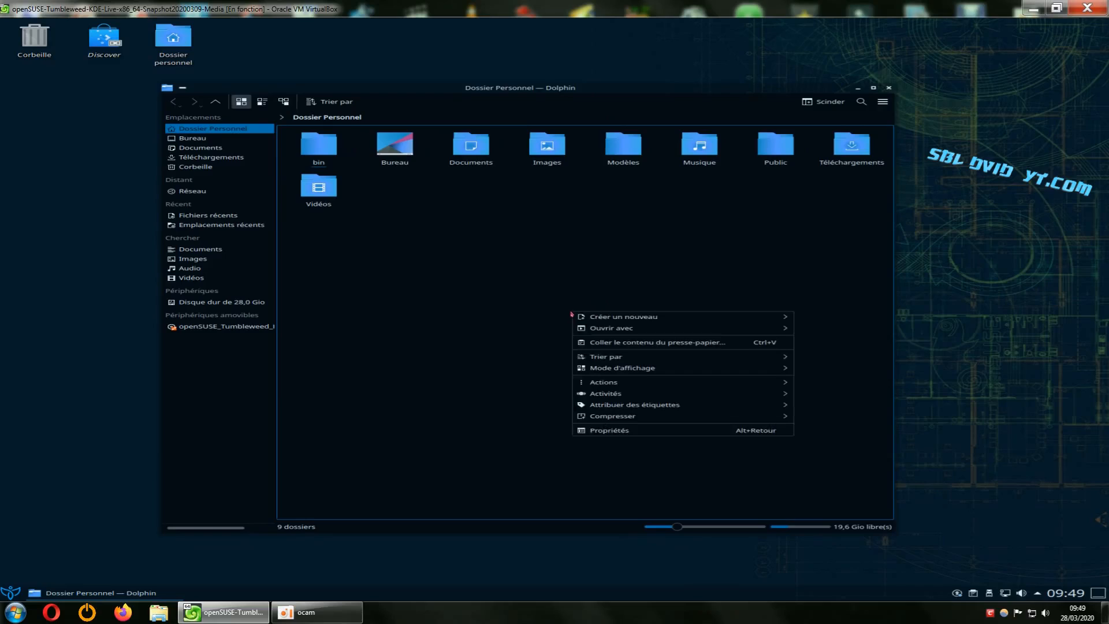
pyautogui.moveTo(573, 314)
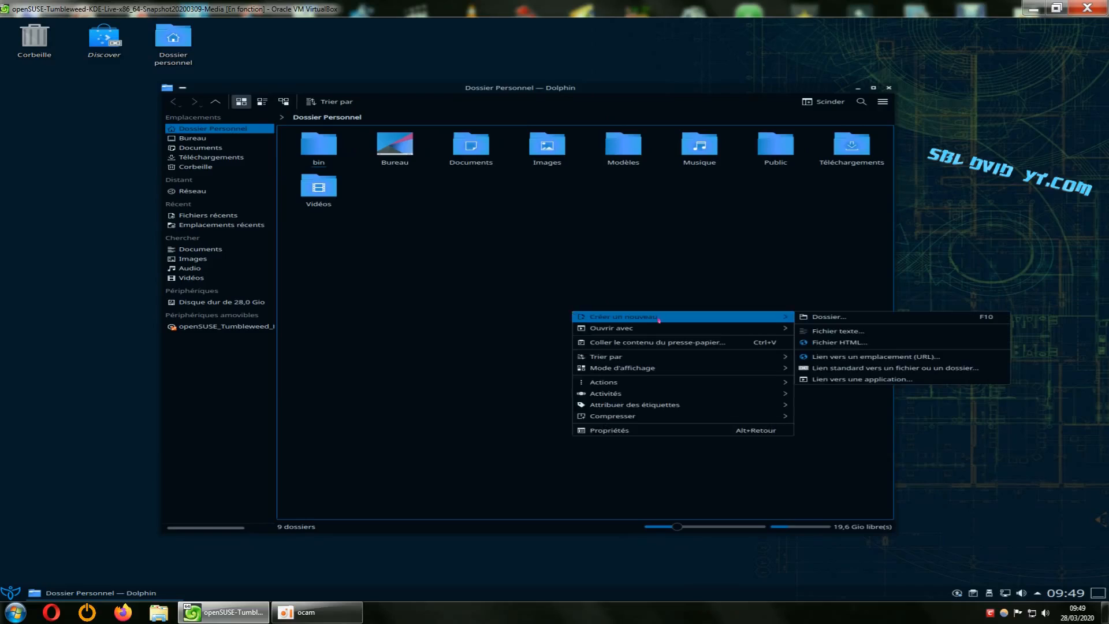
pyautogui.moveTo(633, 386)
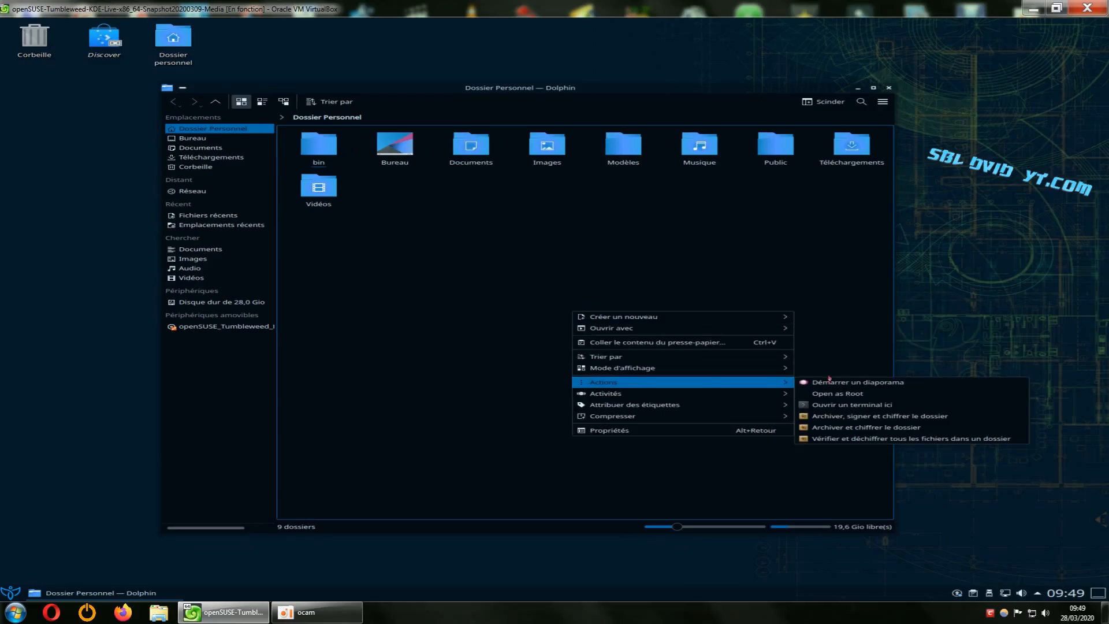
pyautogui.click(838, 394)
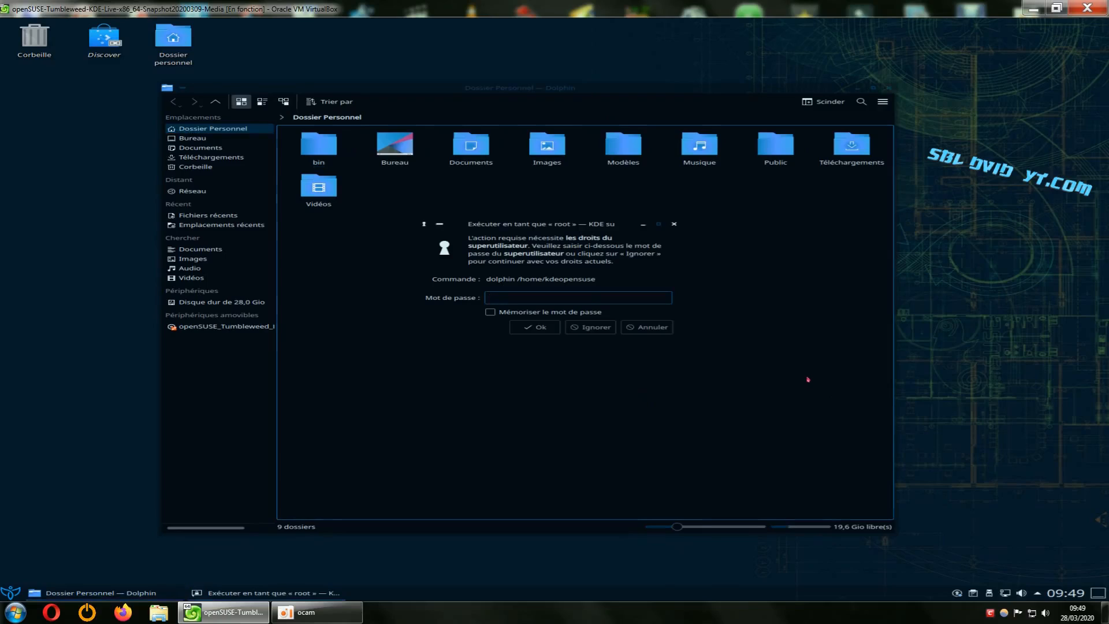
pyautogui.write('•')
pyautogui.press('Return')
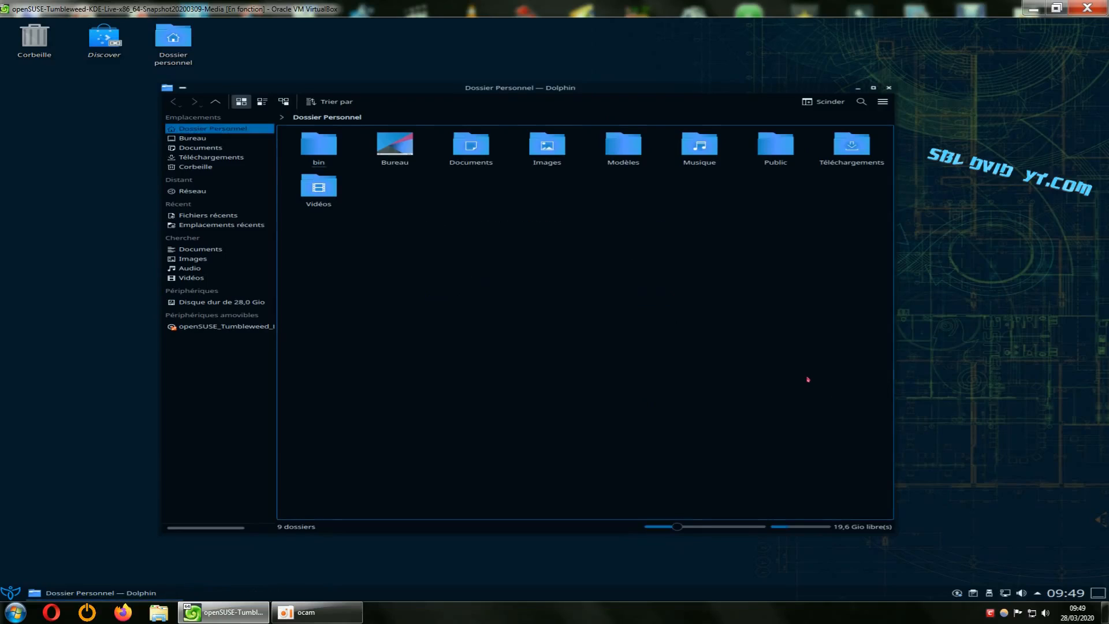
pyautogui.moveTo(919, 22); pyautogui.dragTo(236, 62)
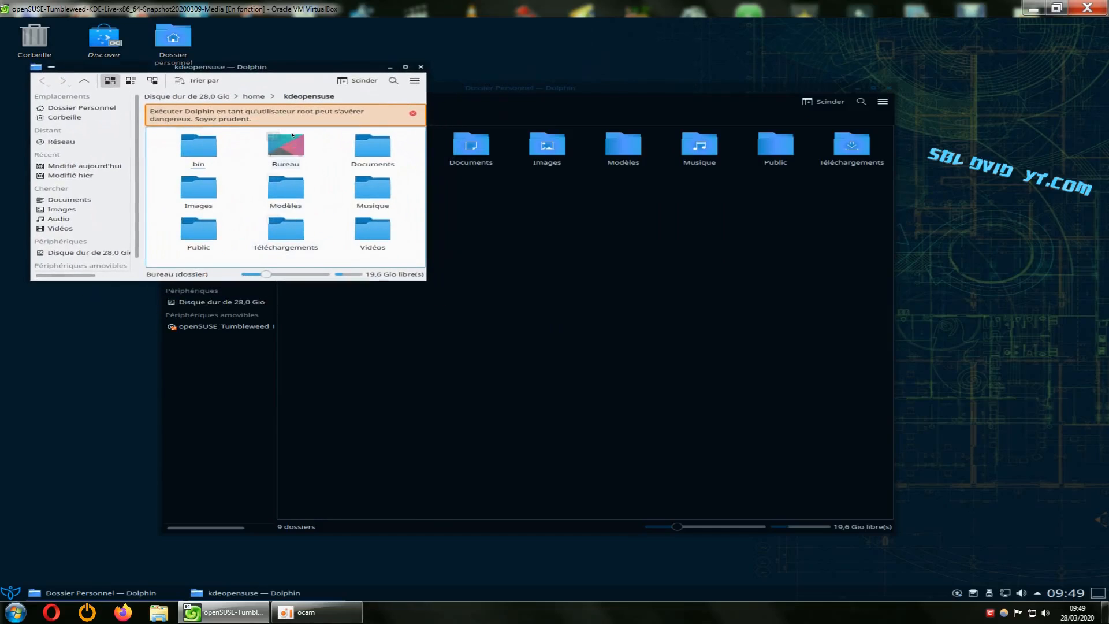
pyautogui.click(420, 67)
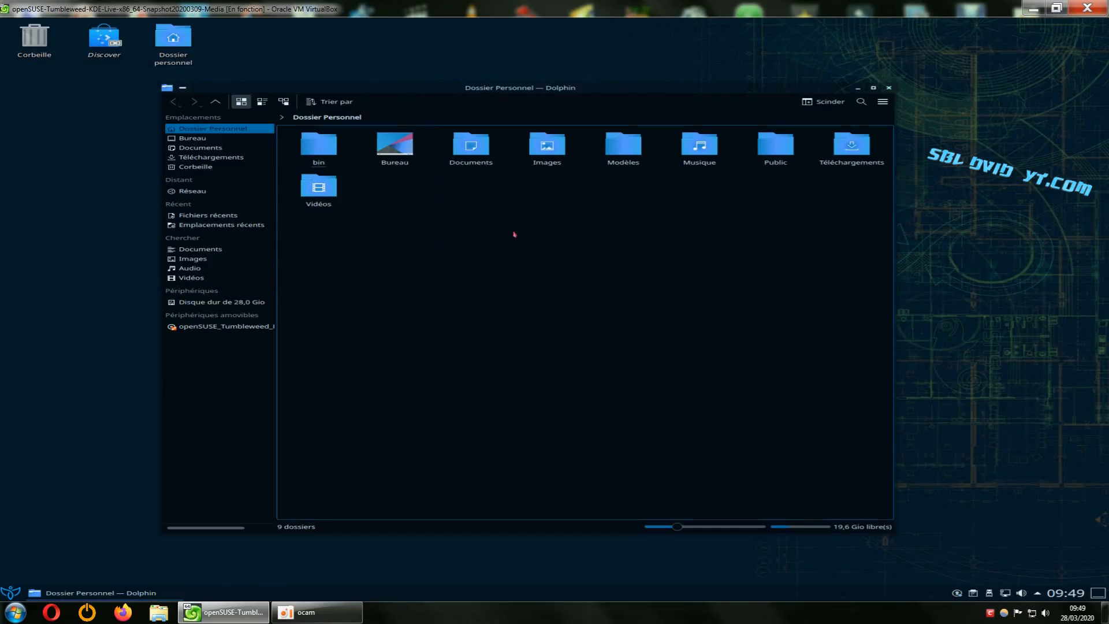
# Try to open a terminal in the personal folder using the folder's actions.
pyautogui.rightClick(492, 281)
pyautogui.moveTo(559, 349)
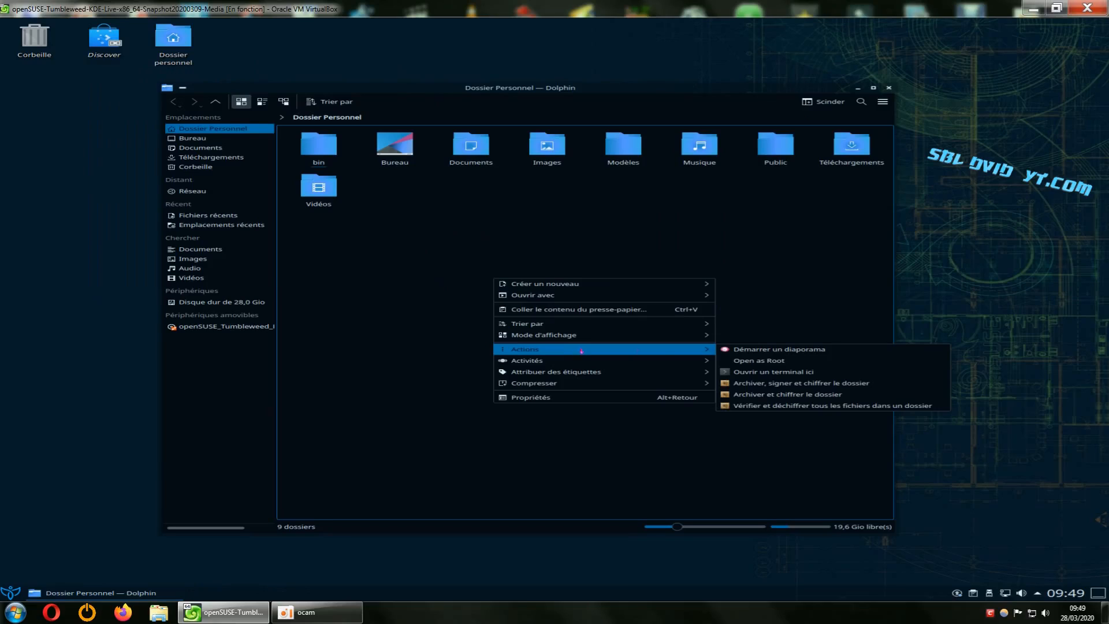
pyautogui.click(771, 372)
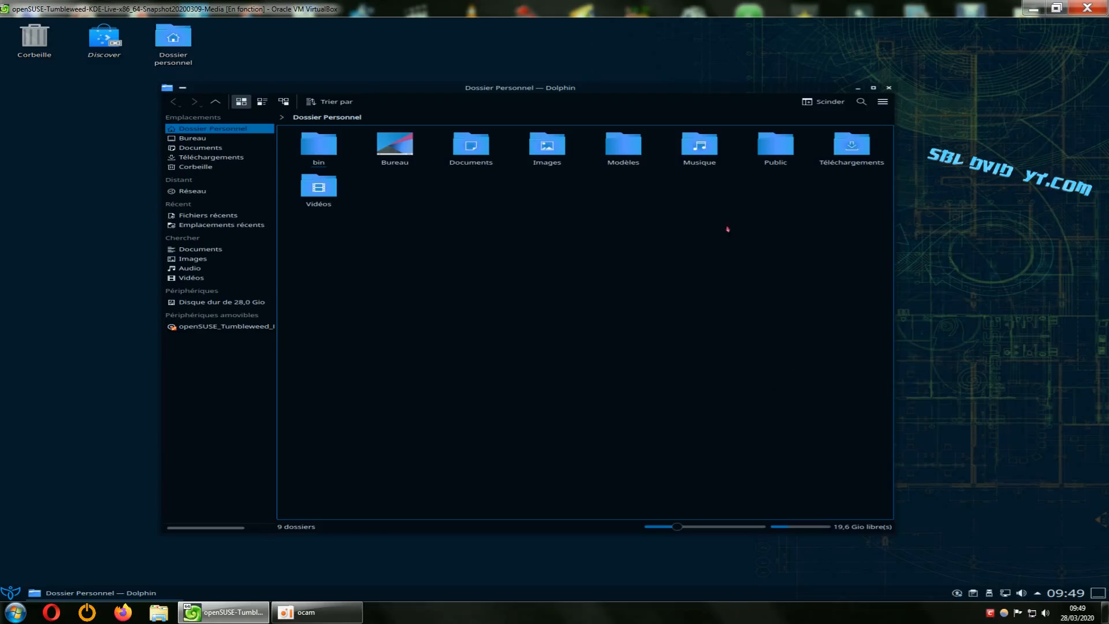
# Open Dolphin's preferences, move the window clear of the folders, and examine the context menu services list down to its end.
pyautogui.click(882, 102)
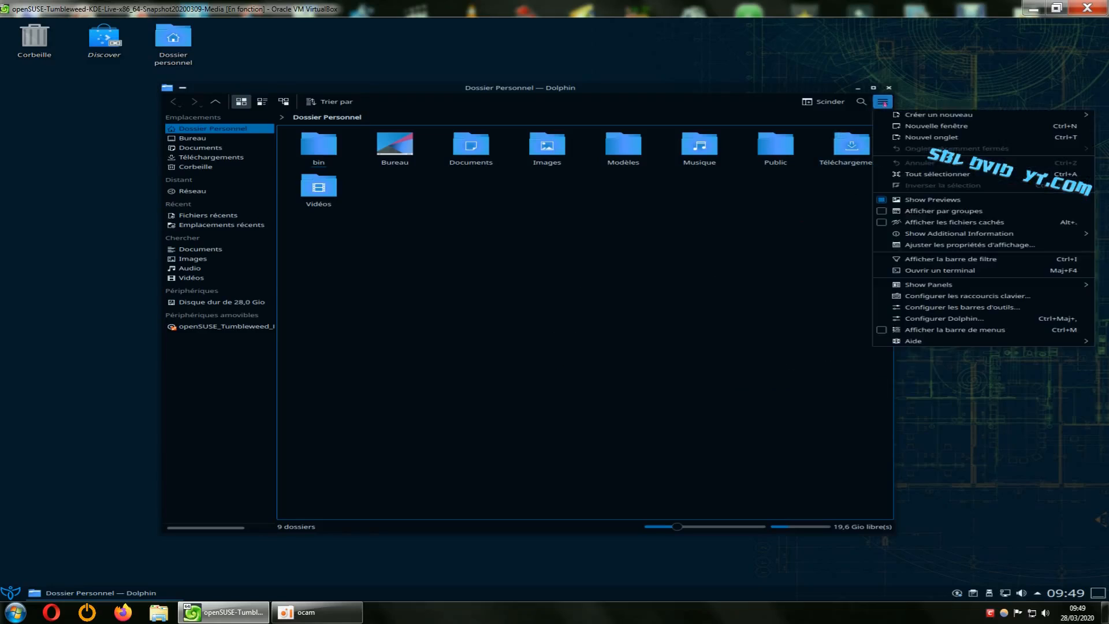
pyautogui.click(942, 319)
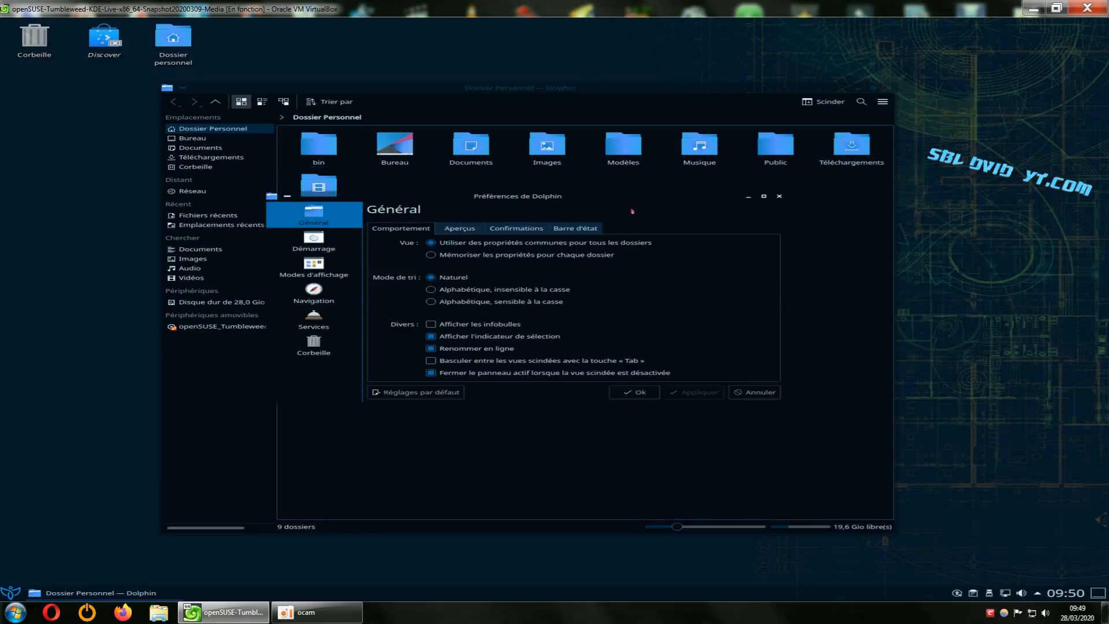
pyautogui.moveTo(631, 210); pyautogui.dragTo(417, 218)
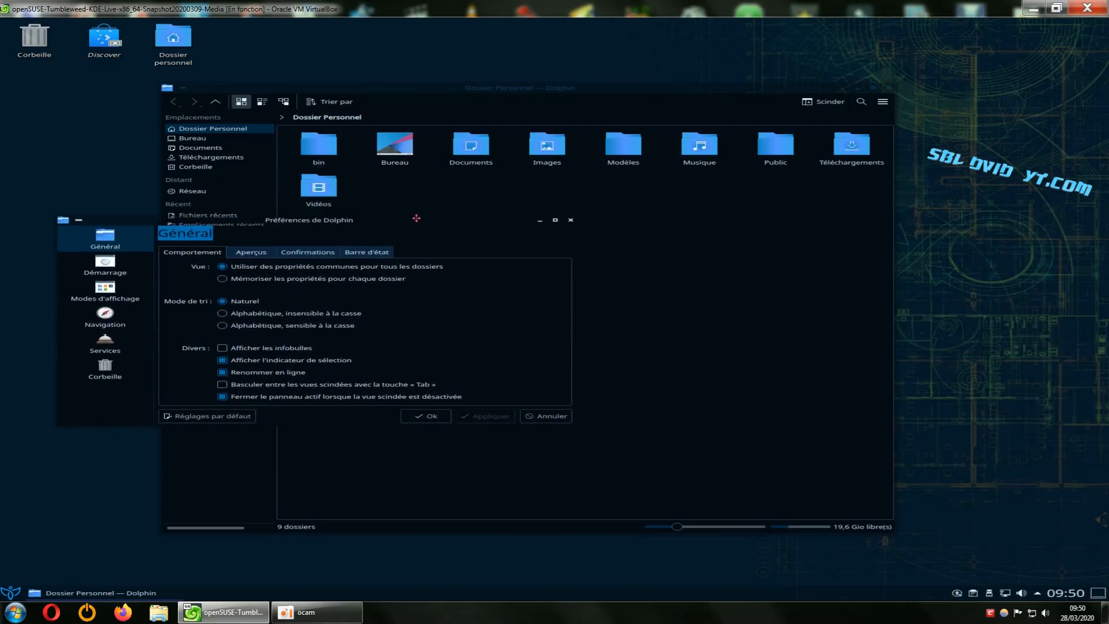
pyautogui.click(108, 343)
pyautogui.scroll(-4, 391, 344)
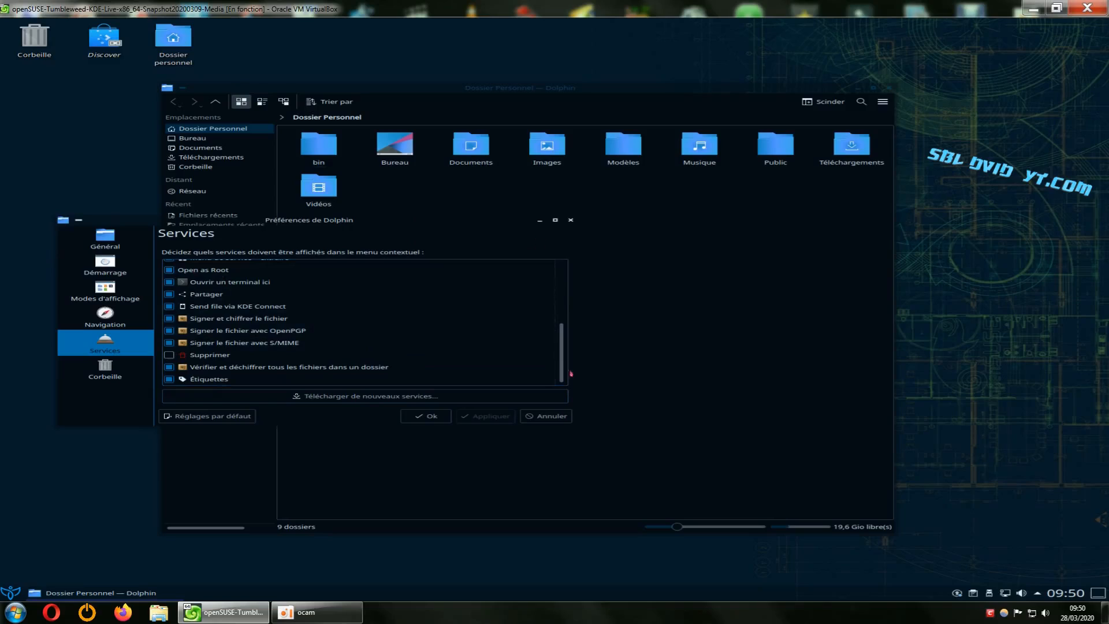
# Make the preferences window taller and arrange it beside the Dossier Personnel file manager window so the services list is unobstructed.
pyautogui.moveTo(574, 431); pyautogui.dragTo(590, 527)
pyautogui.moveTo(379, 220); pyautogui.dragTo(347, 203)
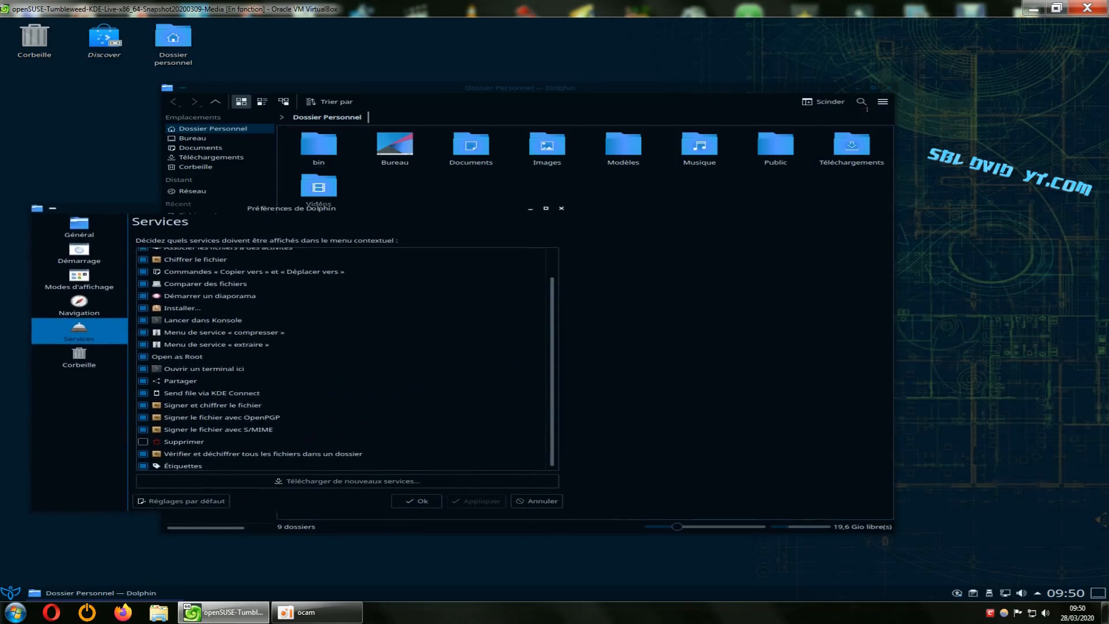
pyautogui.moveTo(676, 87); pyautogui.dragTo(1058, 32)
pyautogui.moveTo(471, 207); pyautogui.dragTo(453, 143)
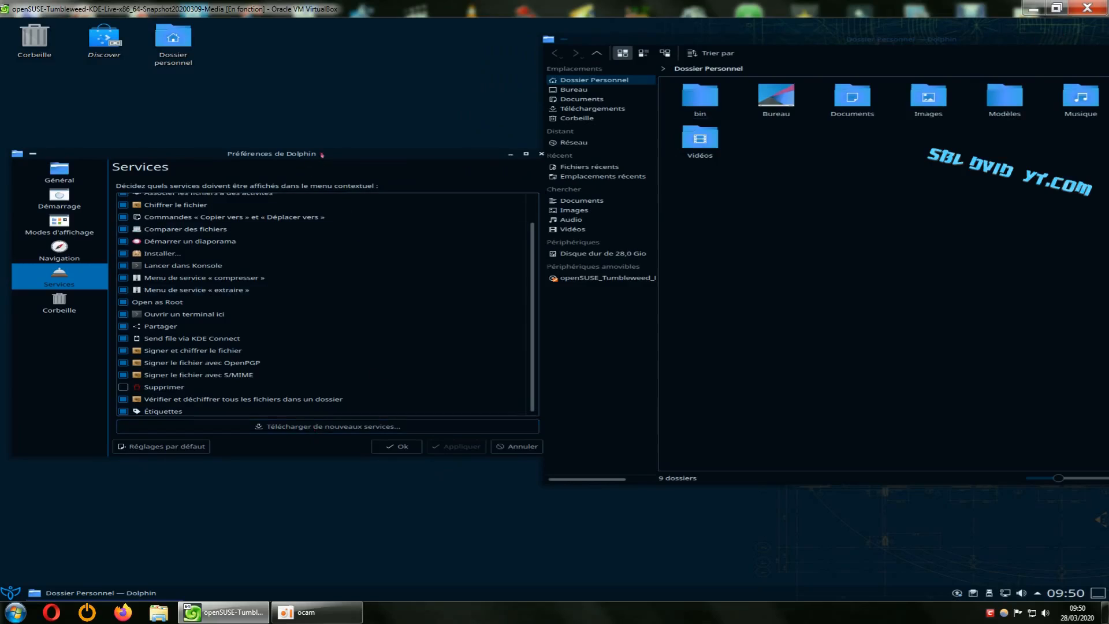
pyautogui.moveTo(320, 148)
pyautogui.mouseDown()
pyautogui.moveTo(343, 145)
pyautogui.moveTo(325, 152)
pyautogui.mouseUp()
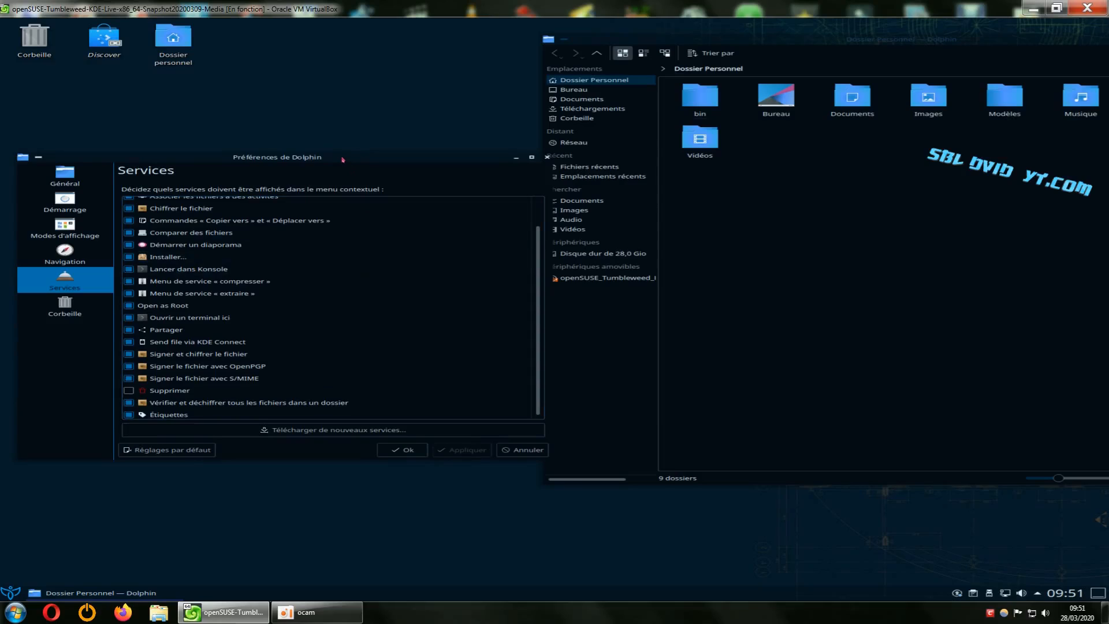
# Search the downloadable Dolphin services for "root open", then close the extension installer and accept the preferences.
pyautogui.click(341, 430)
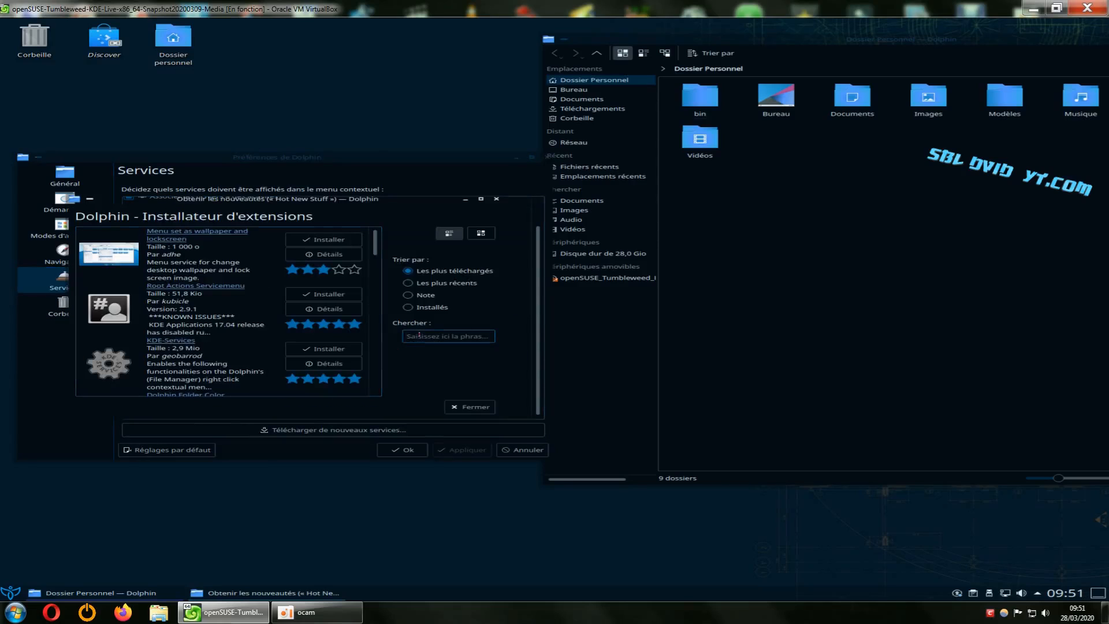
pyautogui.write('root o')
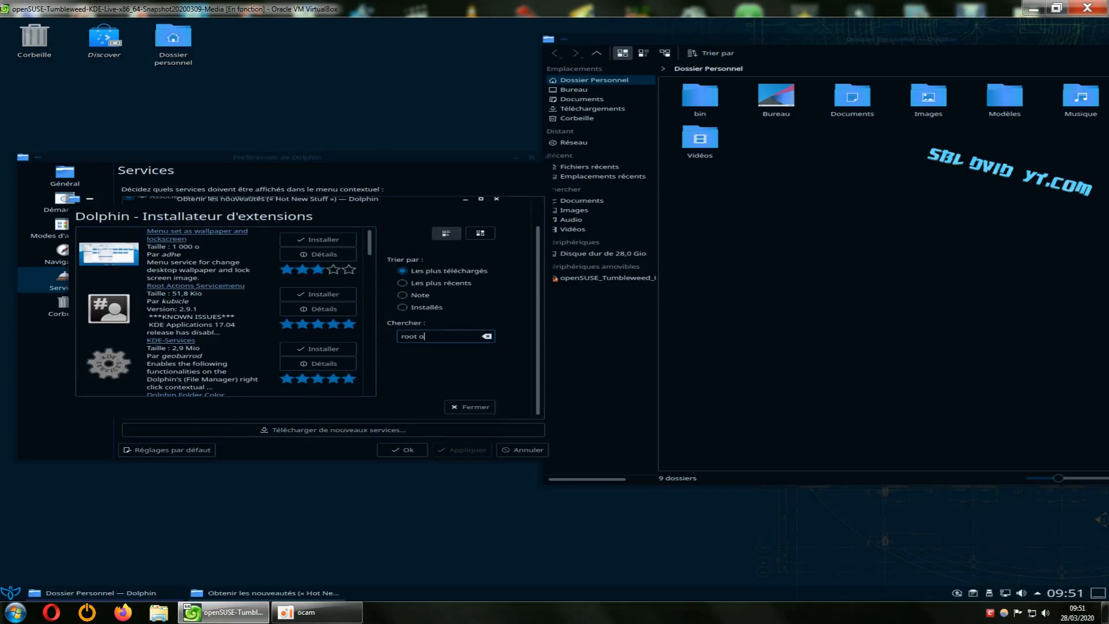
pyautogui.write('pen')
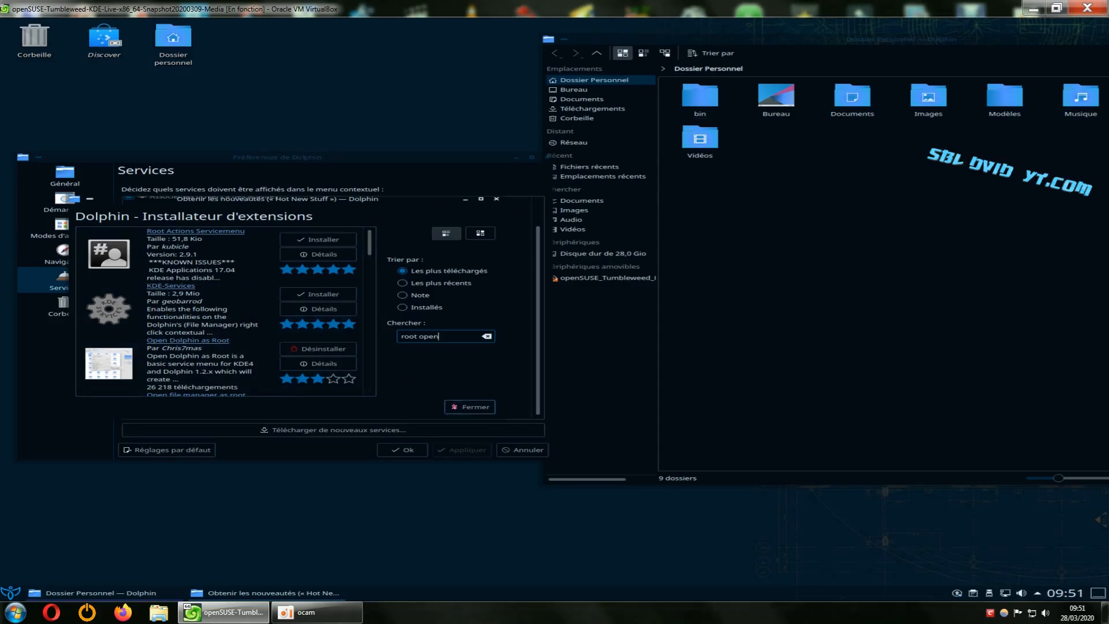
pyautogui.click(470, 406)
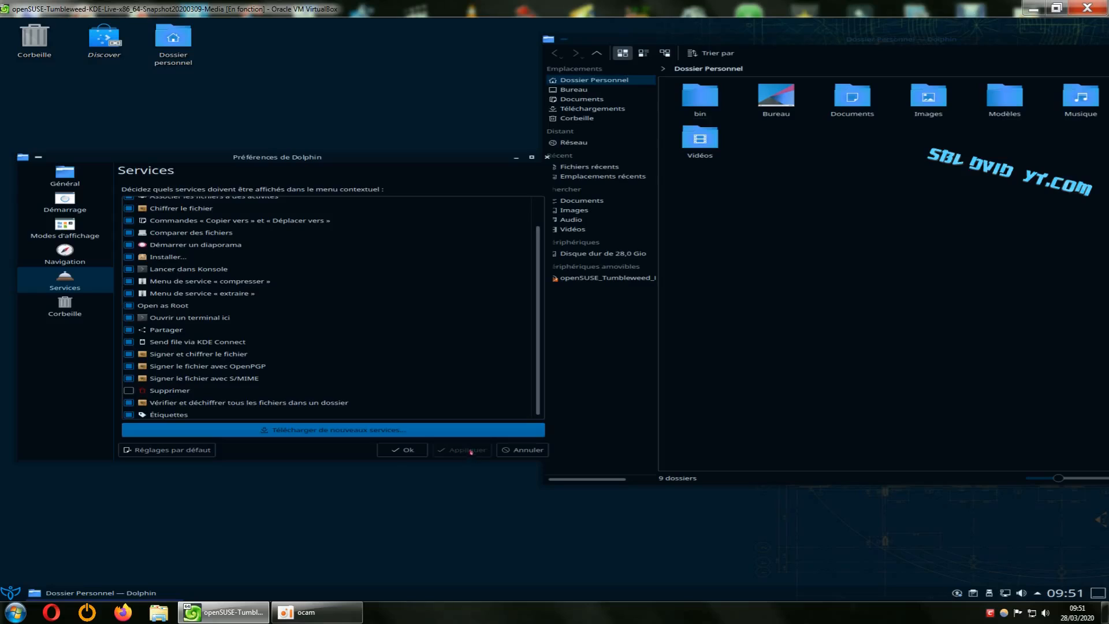
pyautogui.click(403, 450)
# Move the Dossier Personnel file manager window back to the middle of the desktop and close it.
pyautogui.moveTo(850, 48); pyautogui.dragTo(543, 55)
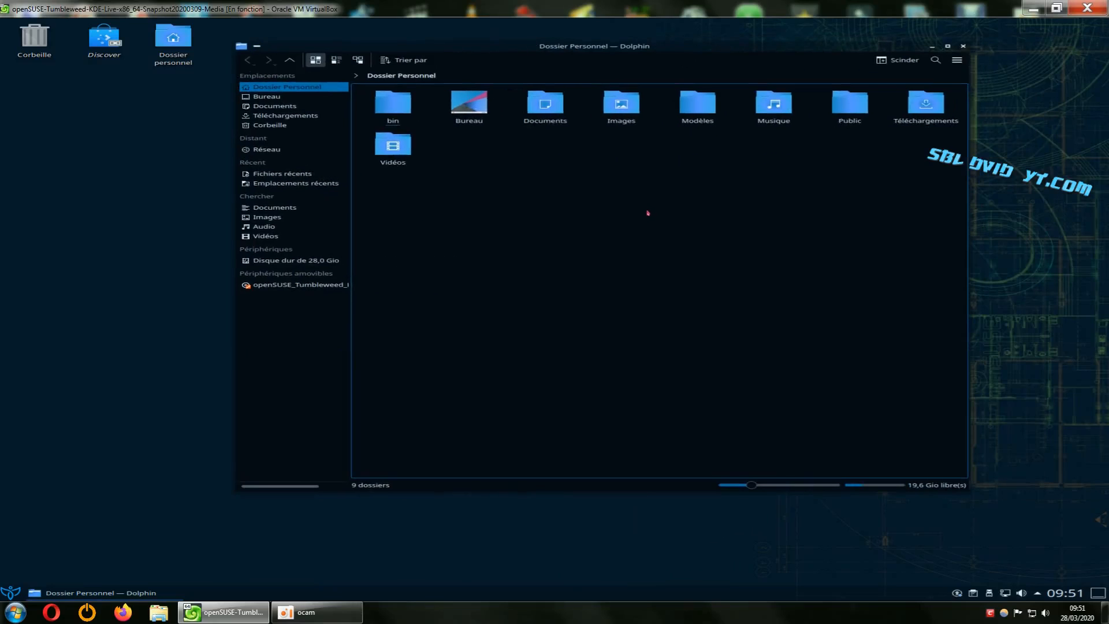
pyautogui.moveTo(498, 48); pyautogui.dragTo(454, 74)
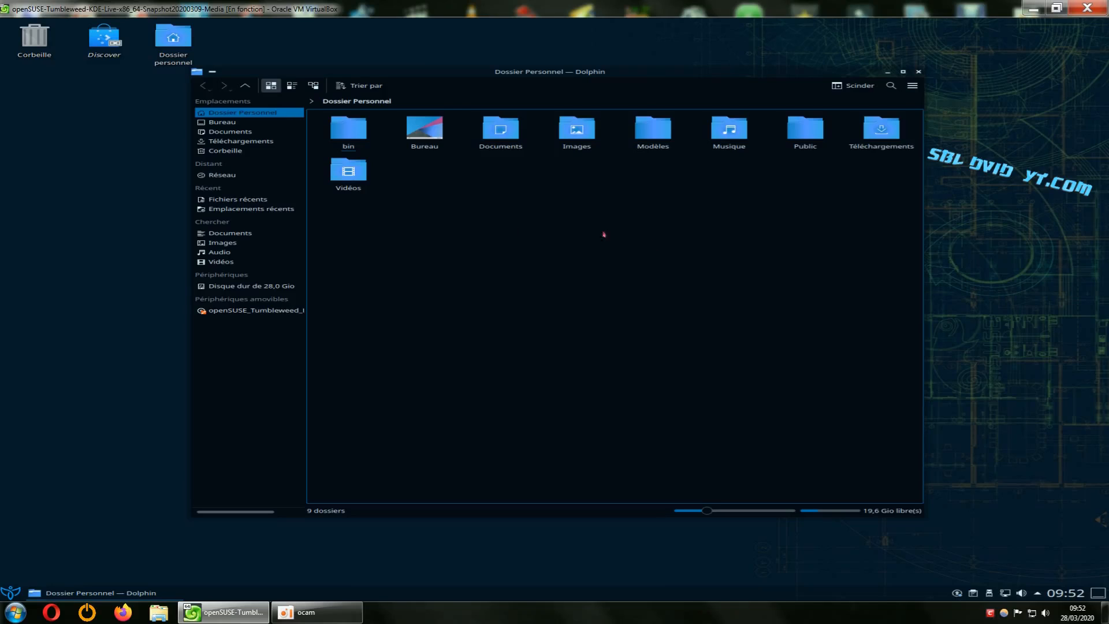
pyautogui.moveTo(650, 74); pyautogui.dragTo(625, 72)
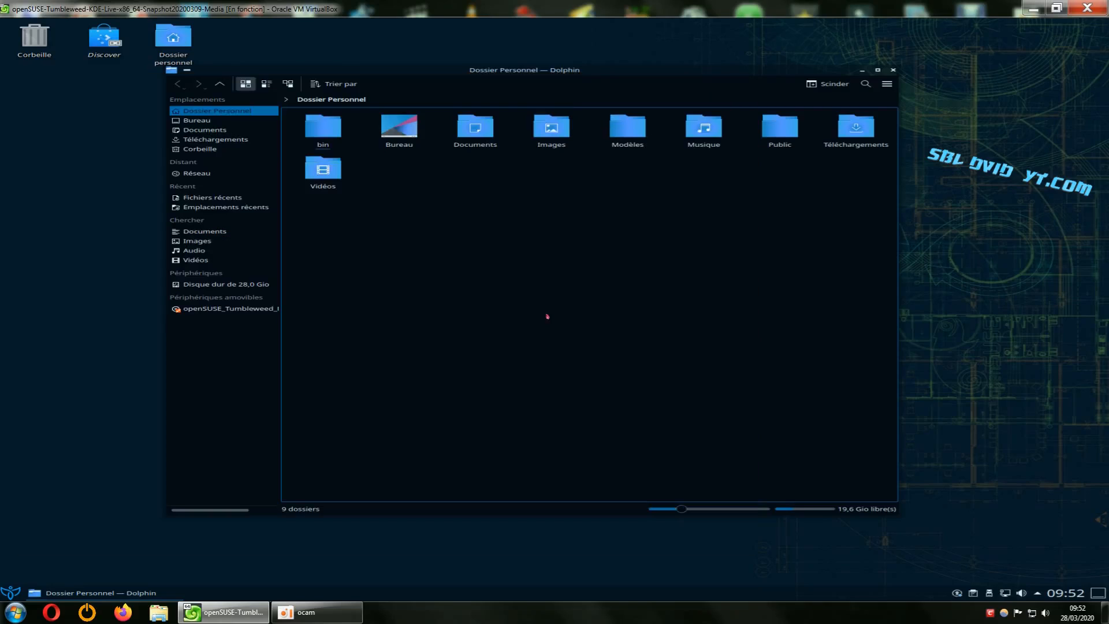
pyautogui.moveTo(615, 69); pyautogui.dragTo(589, 78)
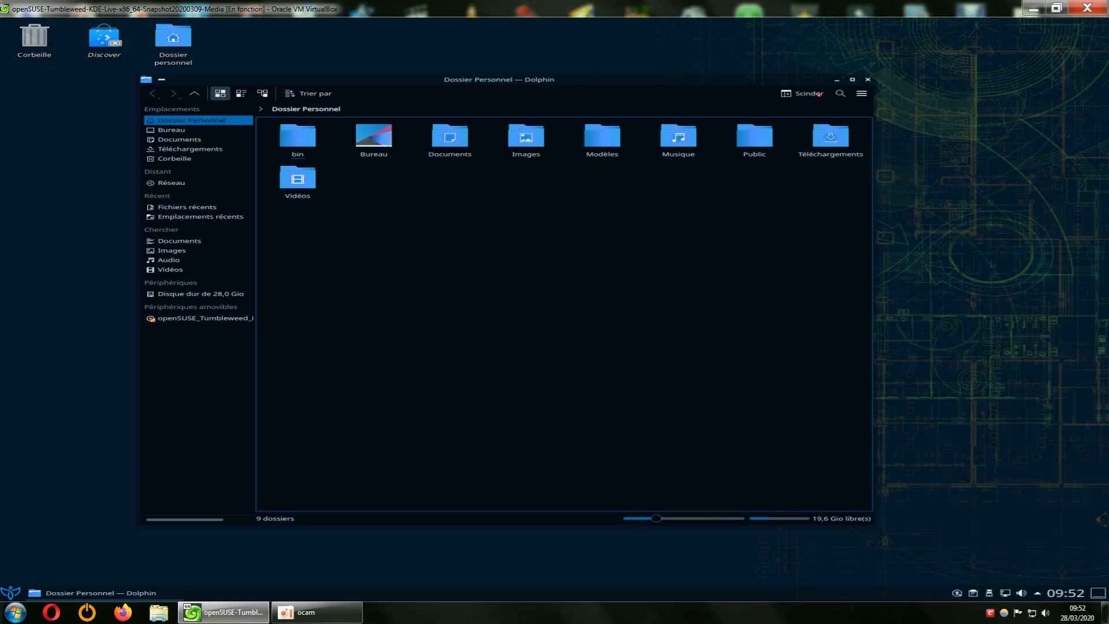
pyautogui.click(868, 79)
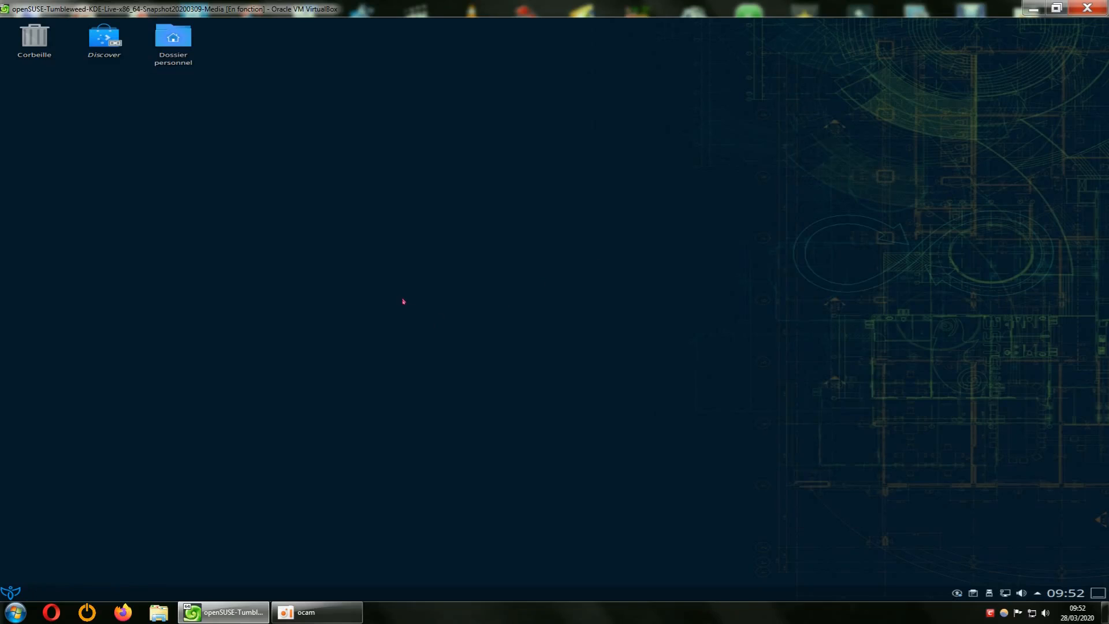